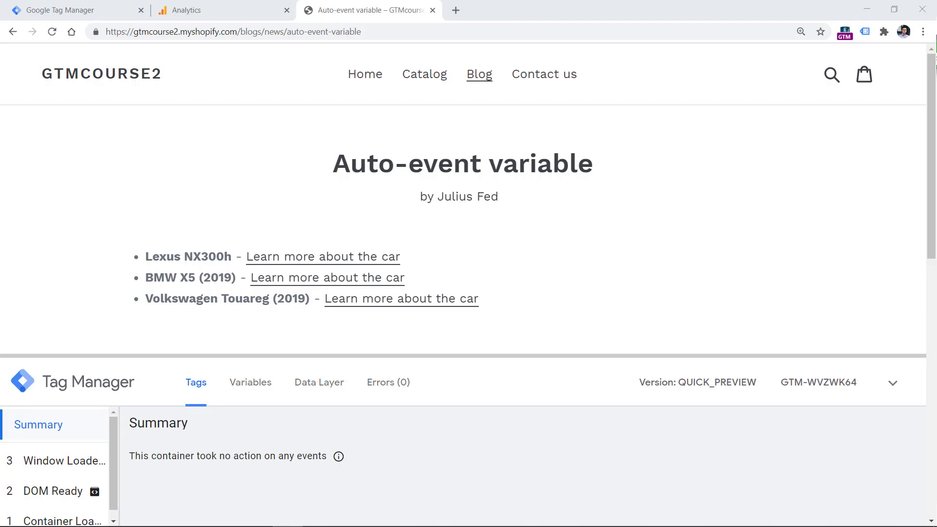
Switch to the Google Tag Manager container and review its triggers plus its built-in and user-defined variables
left_click(59, 14)
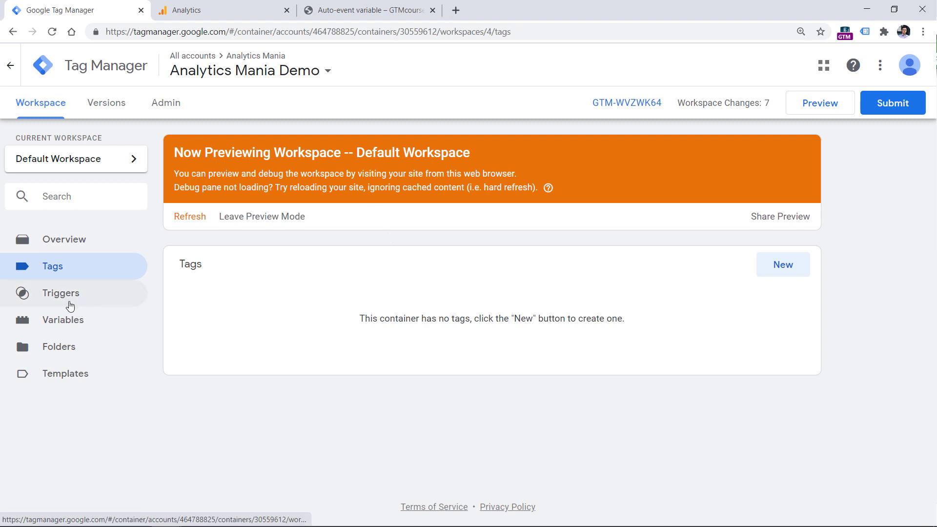
left_click(68, 304)
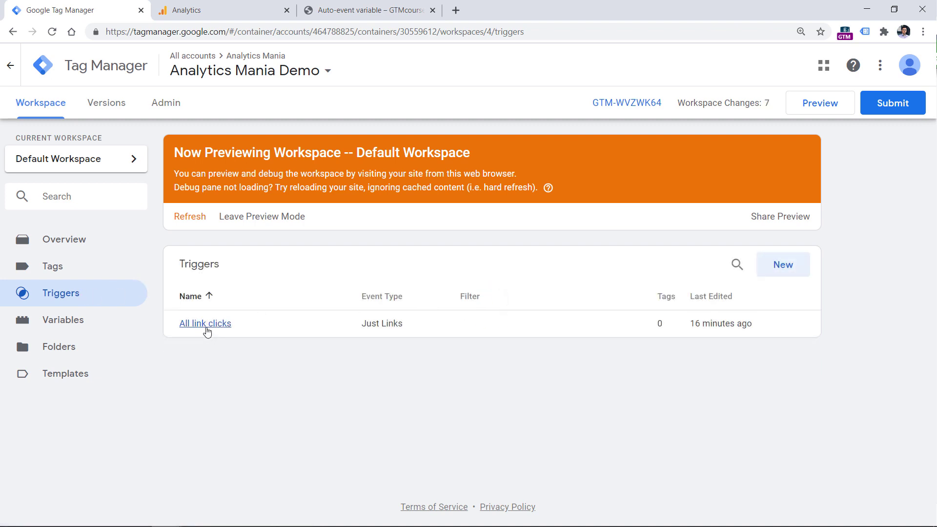
left_click(76, 322)
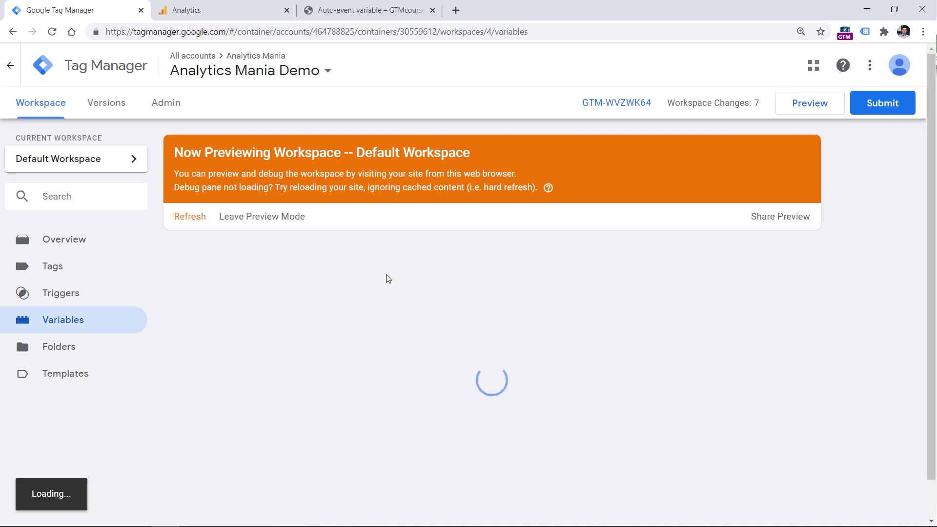
scroll(249, 210, "down", 5)
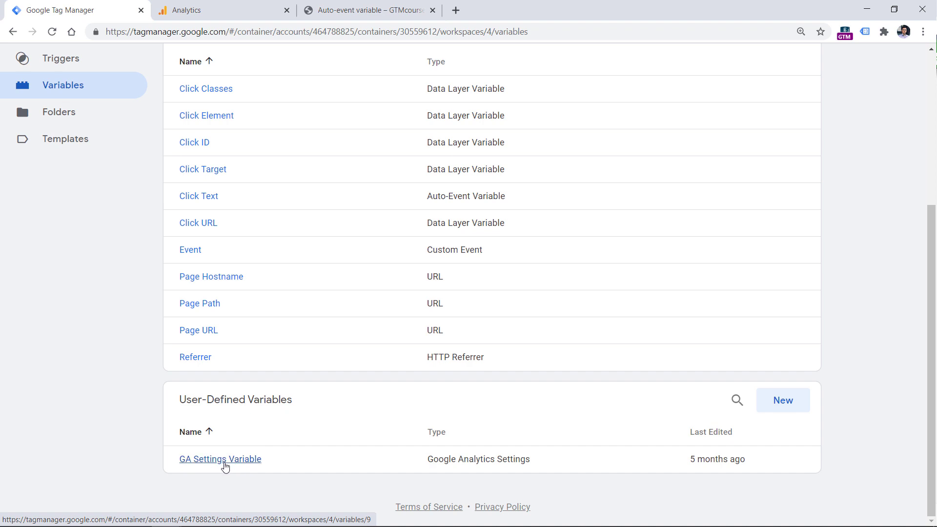
Switch to the shop's Auto-event variable blog page and inspect the HTML of the Lexus NX300h and BMW X5 links
key("ctrl+3")
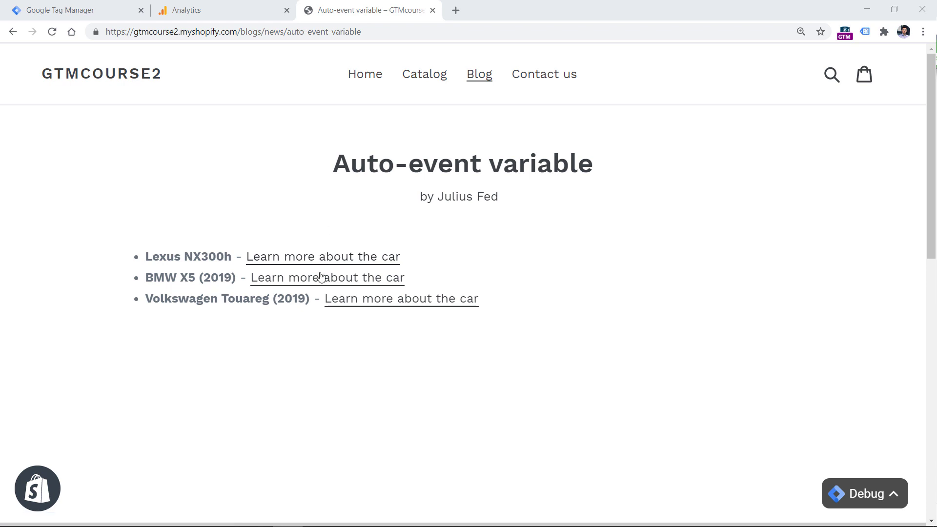
right_click(324, 257)
left_click(349, 370)
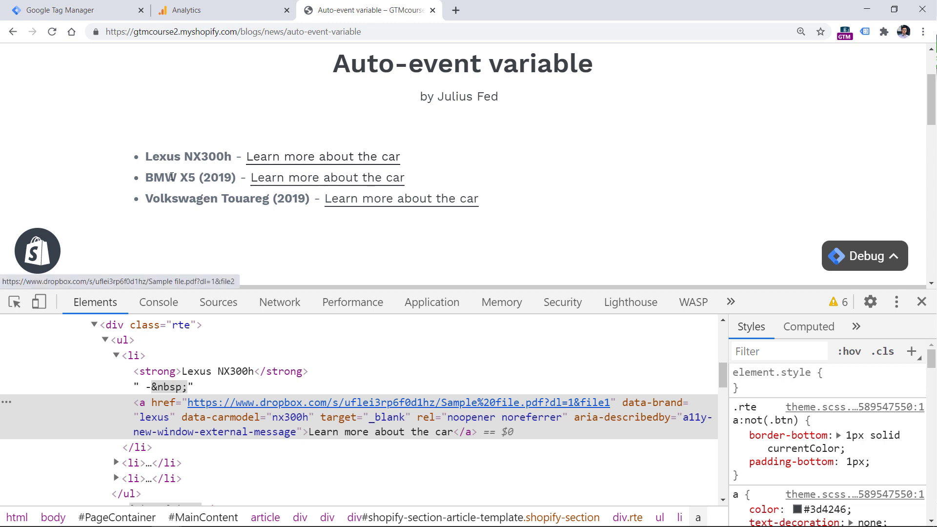
right_click(311, 183)
left_click(358, 294)
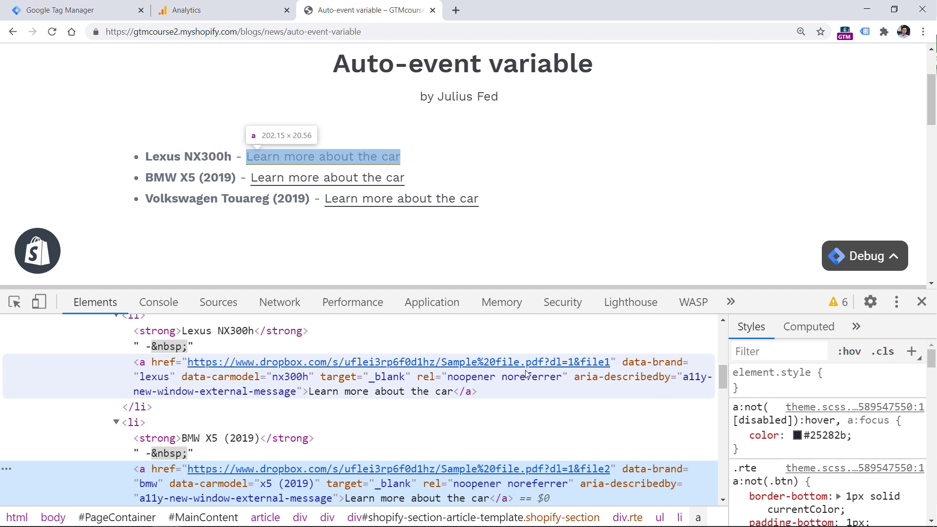
Enlarge the developer tools and their text, and examine the attributes of the Lexus NX300h link element
left_click(404, 362)
left_click_drag(517, 287, 634, 210)
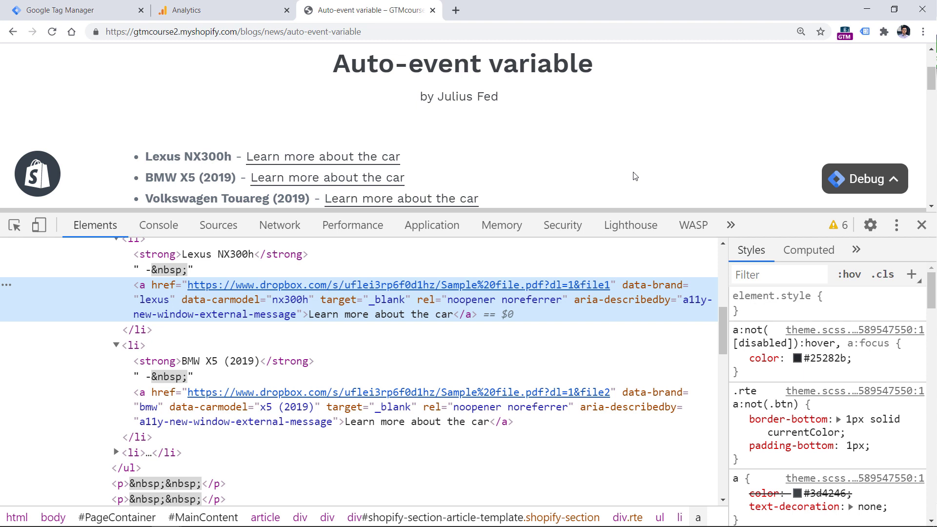
right_click(322, 158)
left_click(359, 266)
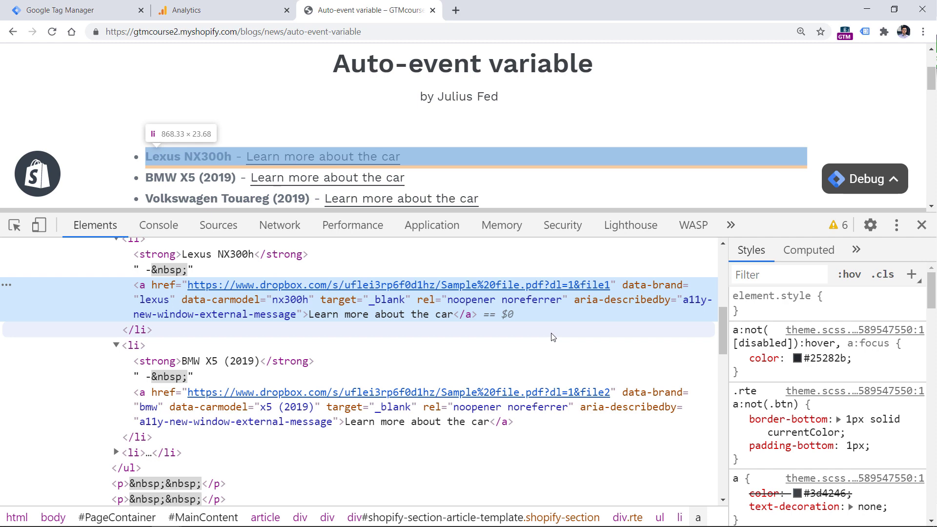
key("ctrl+plus")
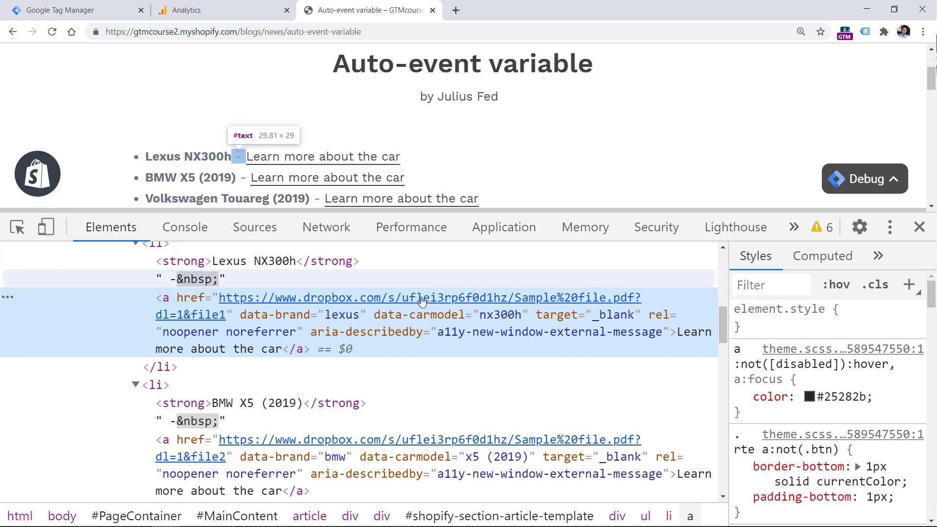
right_click(317, 168)
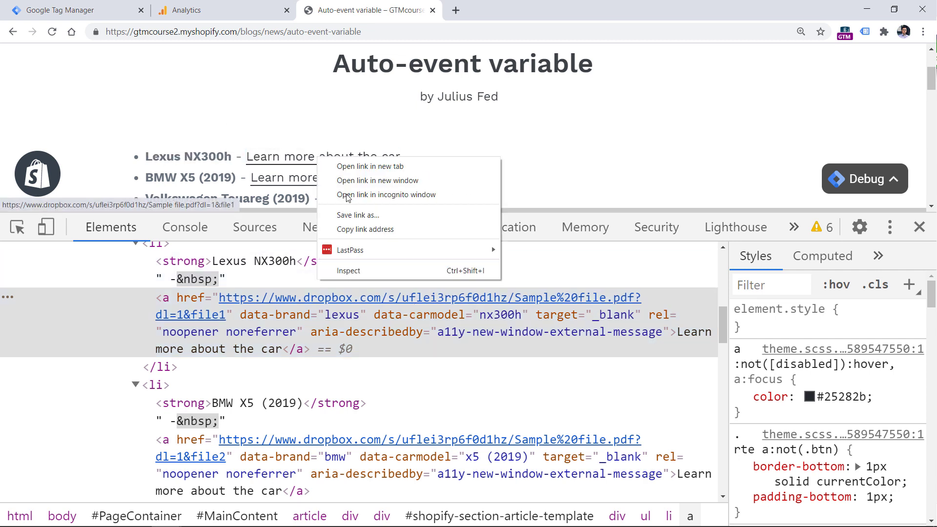
left_click(350, 270)
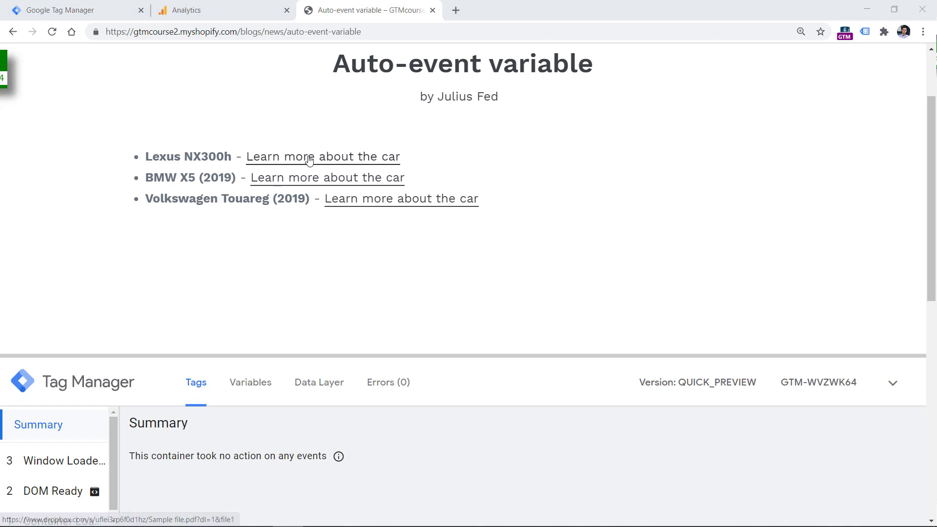
Follow the Lexus, BMW and Volkswagen "Learn more about the car" links without leaving the page to generate link click events
left_click(308, 159, "ctrl")
left_click(342, 178, "ctrl")
left_click(395, 200, "ctrl")
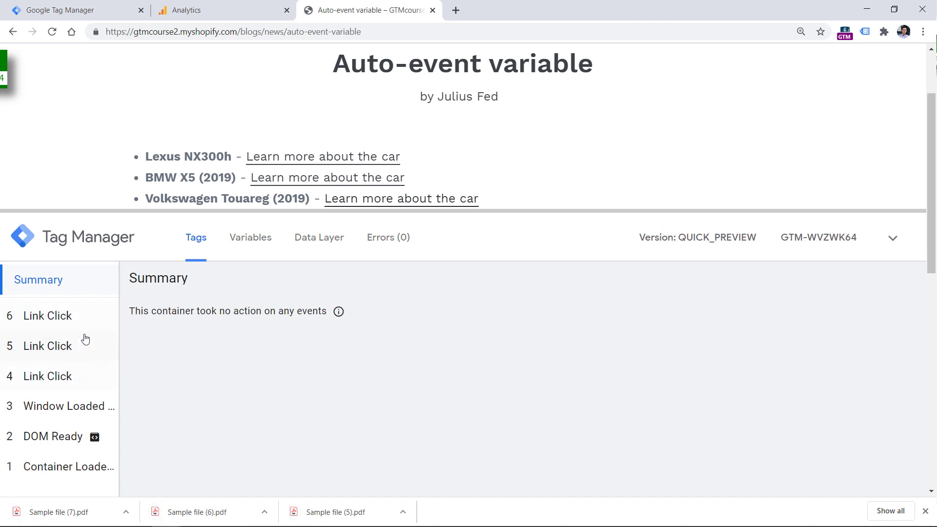
Examine the variables of the earliest Link Click event in the preview pane
left_click(58, 381)
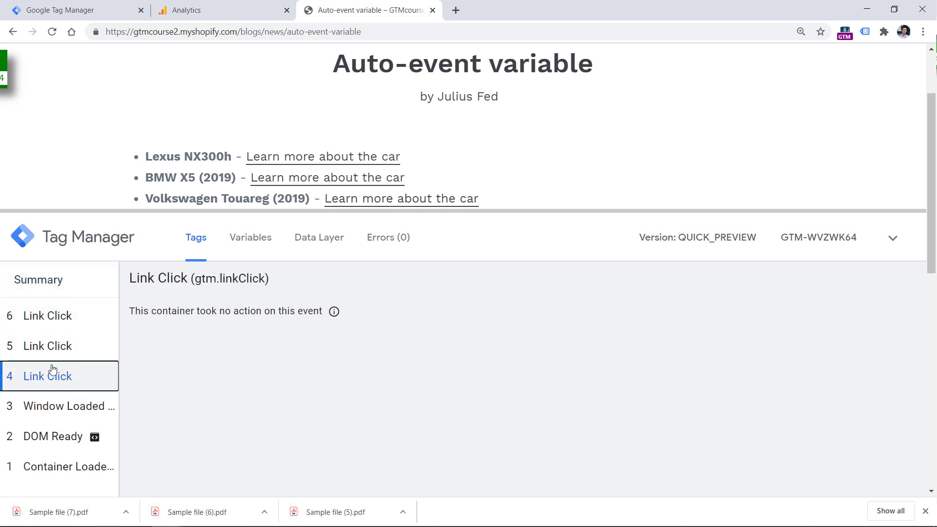
left_click(254, 239)
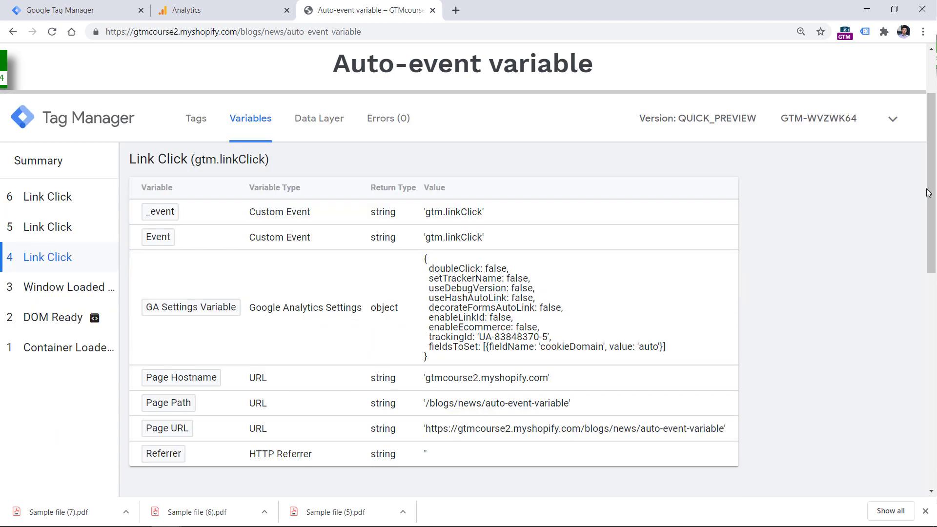
left_click_drag(929, 190, 929, 192)
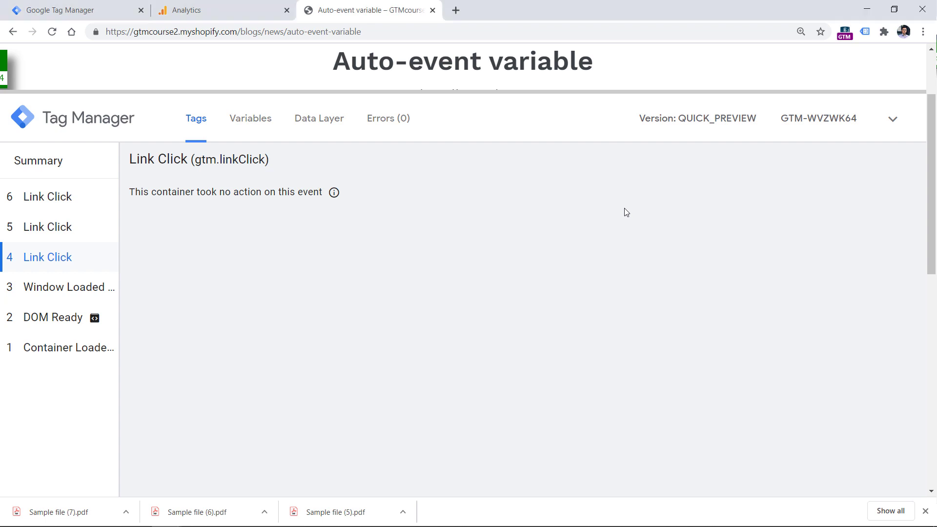
Collapse the preview pane and inspect the Lexus NX300h link's HTML for its class and data attributes
left_click(893, 119)
right_click(312, 159)
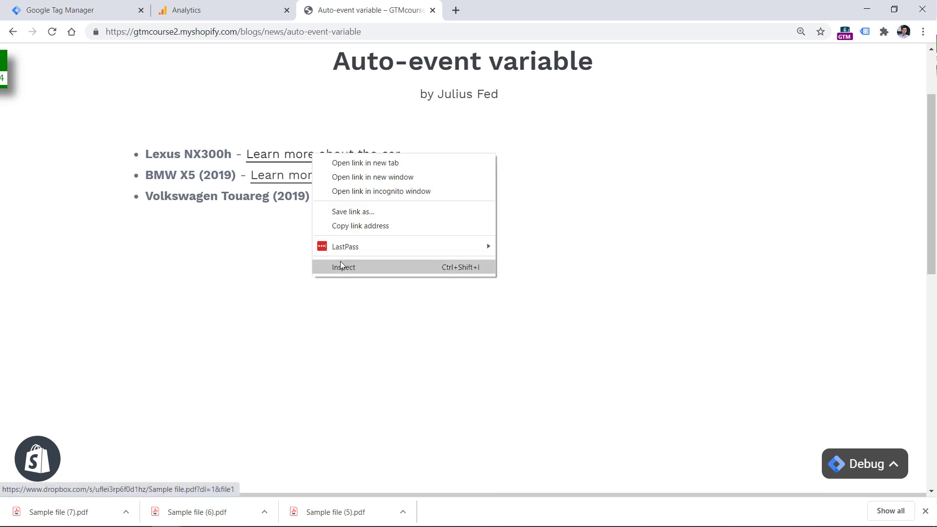
right_click(298, 155)
left_click(330, 271)
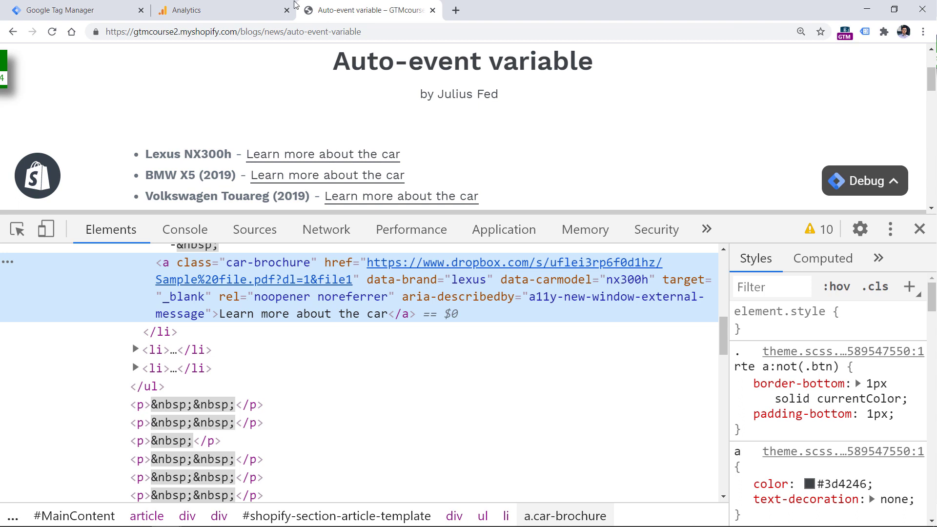
In Google Tag Manager, create a new user-defined variable of the Auto-Event Variable type
left_click(73, 11)
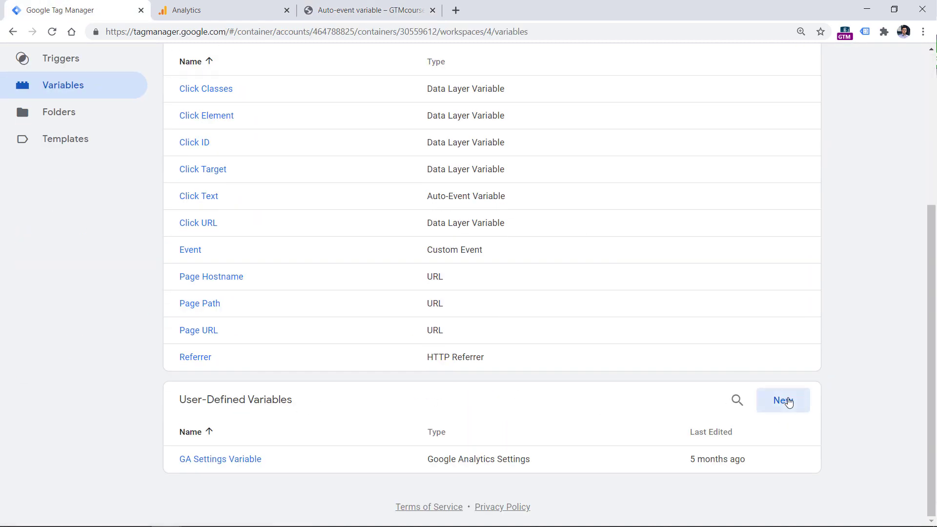
left_click(783, 400)
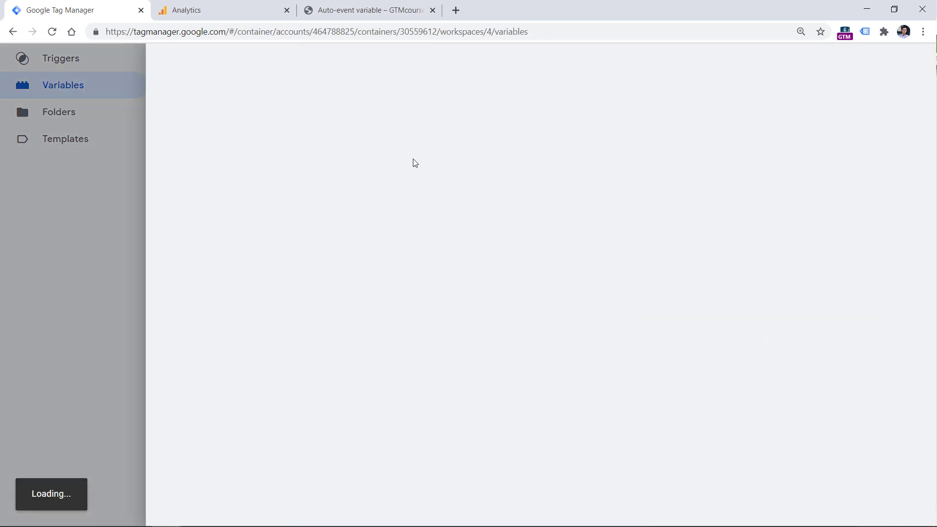
left_click(353, 171)
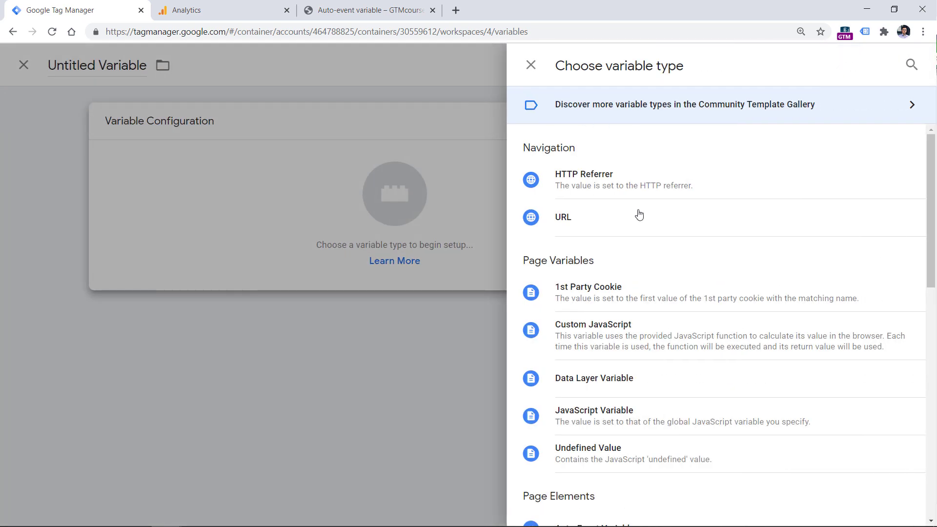
left_click_drag(933, 174, 931, 238)
left_click(600, 372)
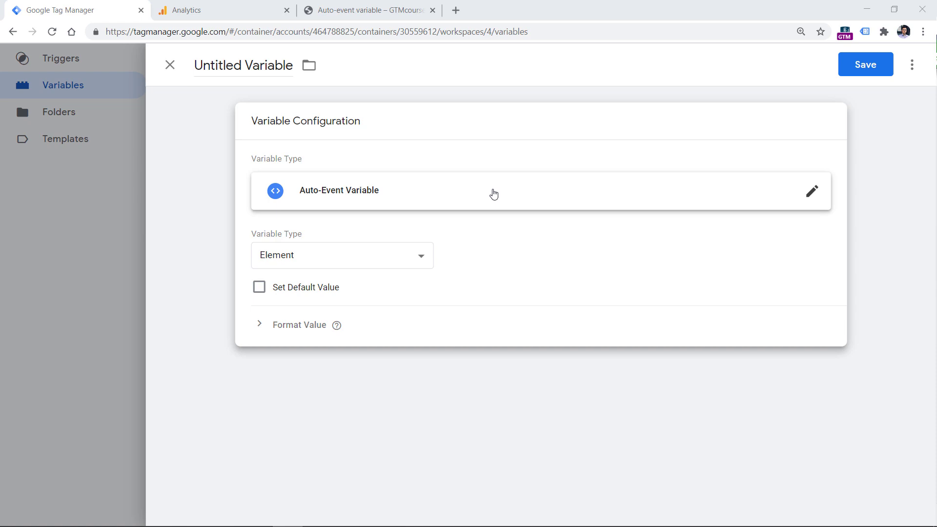
Set the auto-event variable to Element Attribute with the attribute name data-brand, checking that name in the Lexus link's HTML
left_click(375, 10)
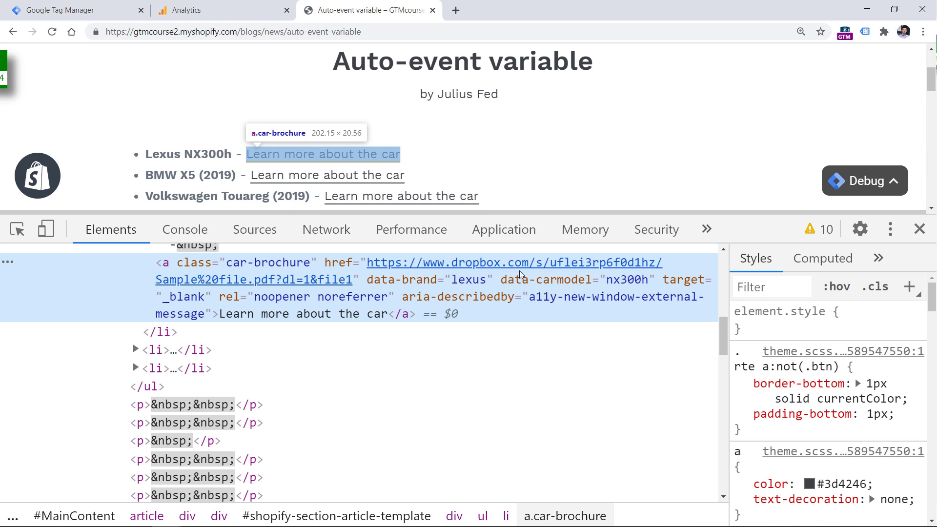
left_click(64, 10)
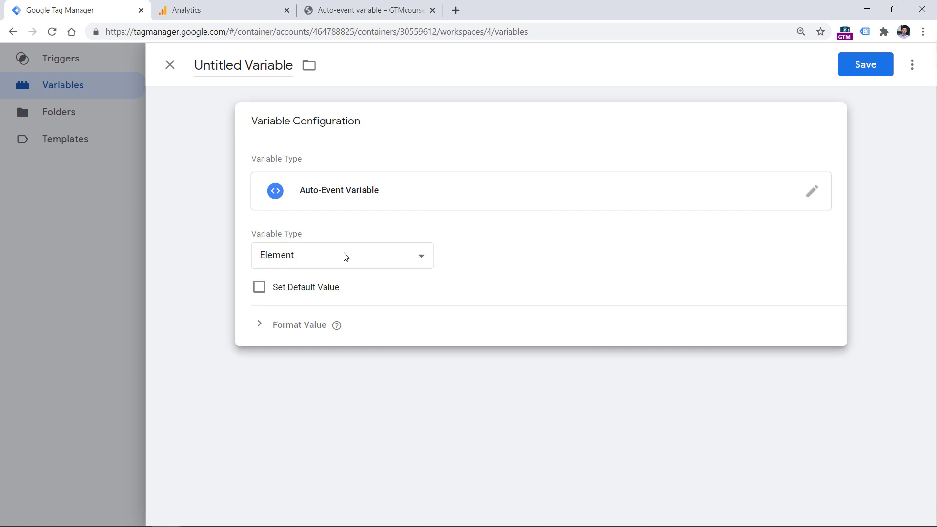
left_click(344, 259)
left_click(331, 297)
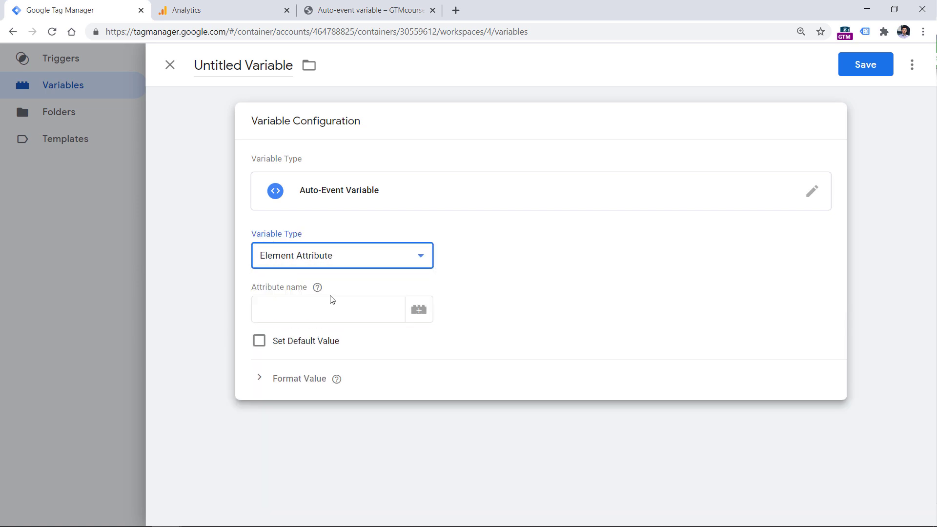
left_click(327, 307)
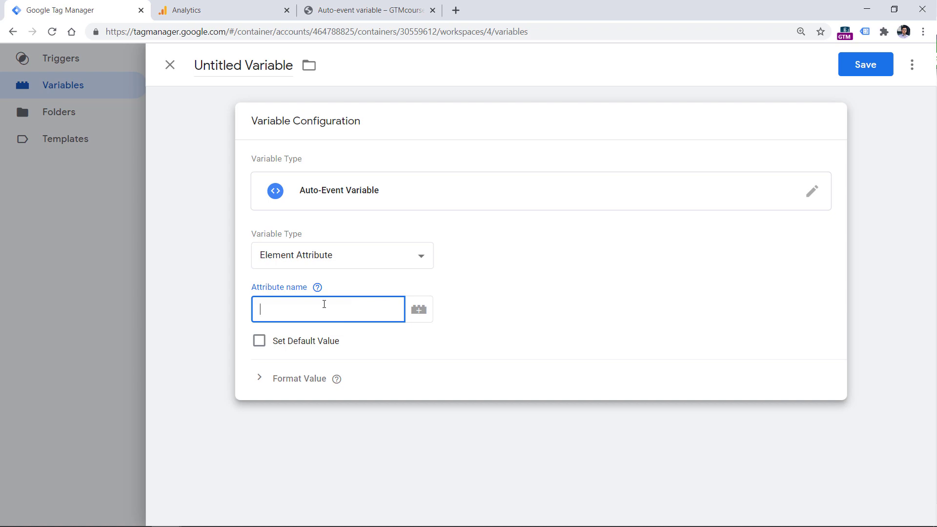
left_click(355, 10)
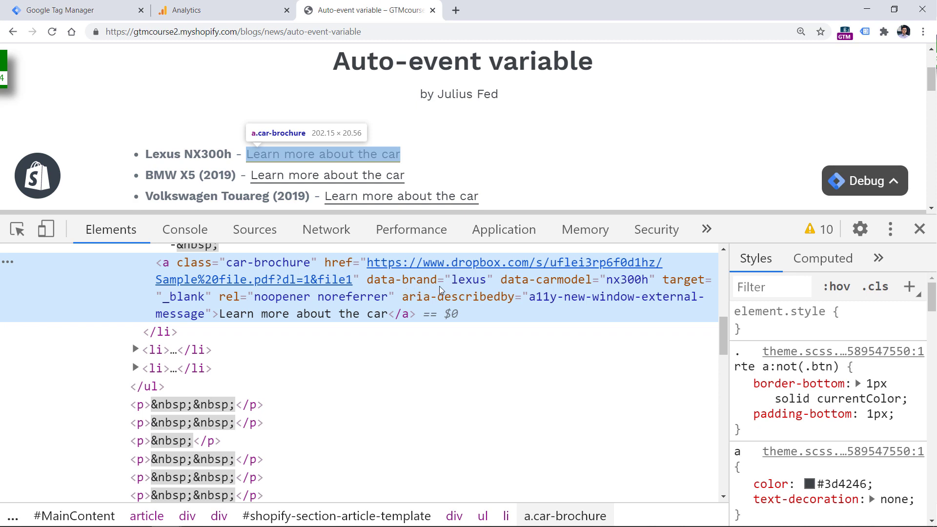
left_click(106, 16)
type("data-brand")
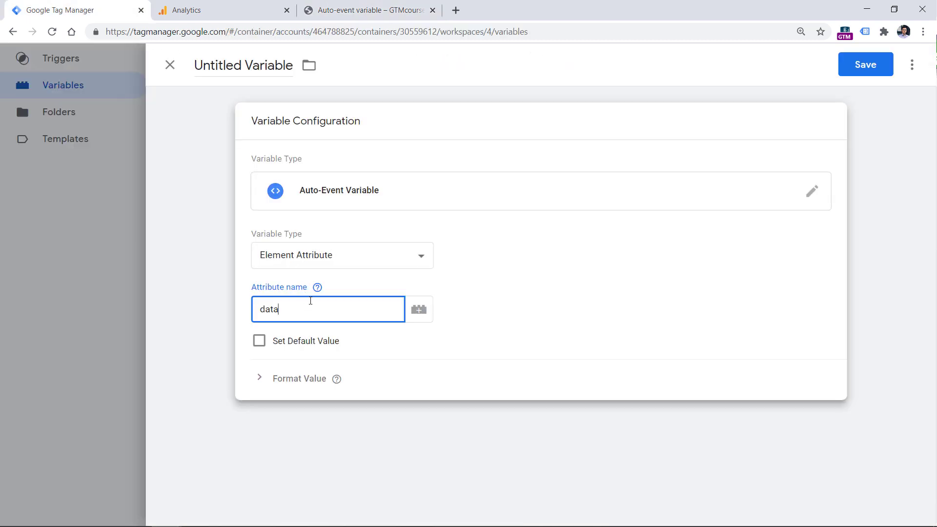
Name the variable "aev - data-brand" and save it
left_click(254, 65)
type("aev - data-brand")
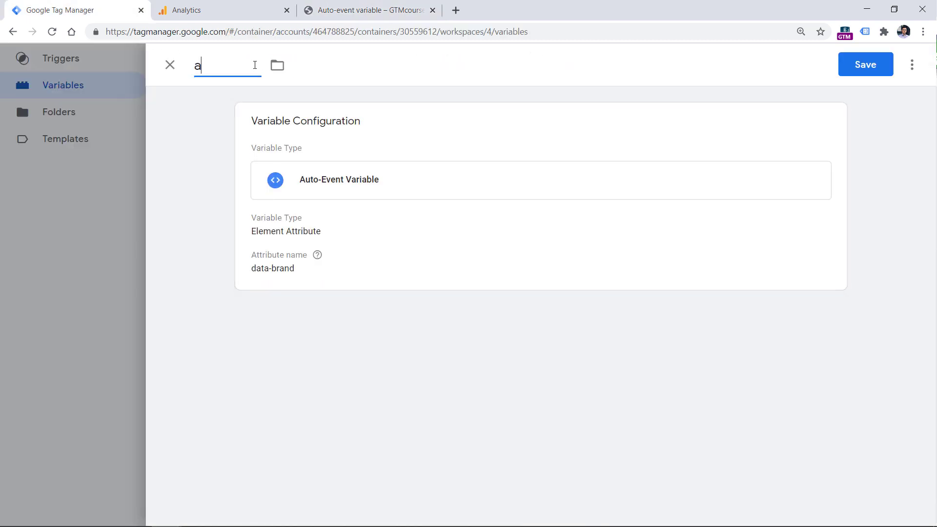
left_click(857, 68)
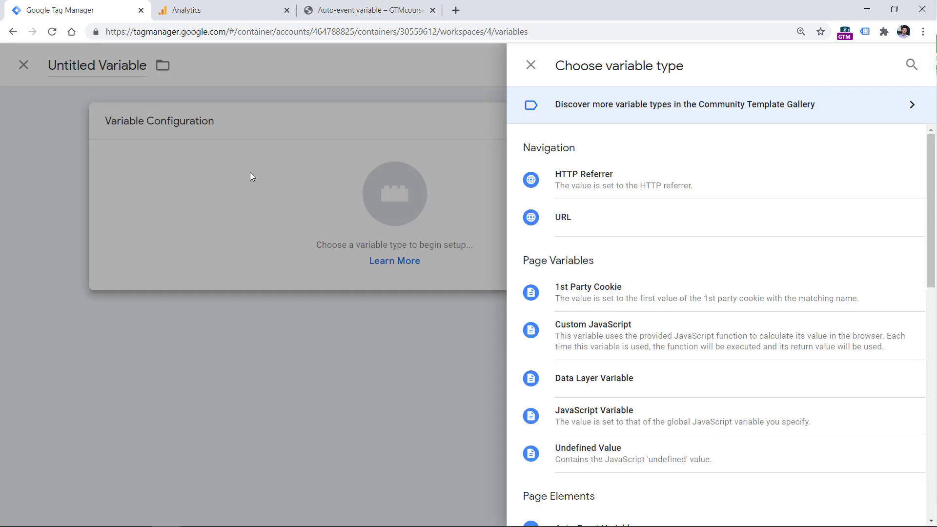
Make the second new variable an Auto-Event Variable that reads an Element Attribute
scroll(675, 257, "down", 4)
left_click(541, 328)
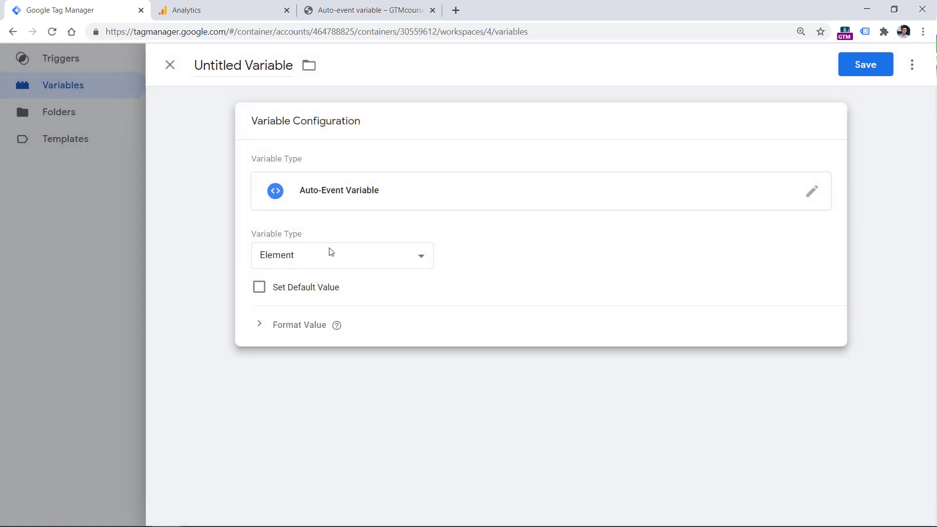
left_click(287, 199)
left_click(338, 278)
left_click(329, 262)
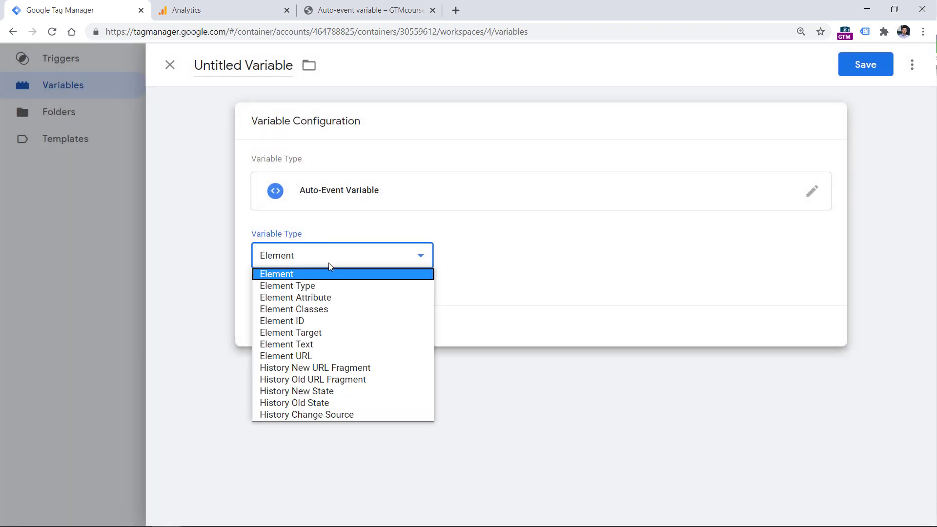
left_click(326, 298)
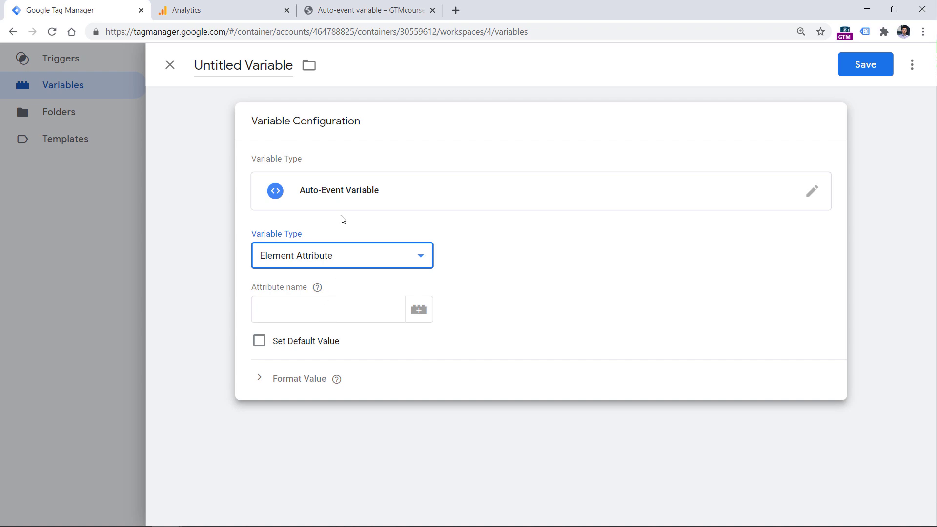
Set the attribute name to data-carmodel after checking the Lexus link's HTML, and save the variable as "aev - data-carmodel"
left_click(352, 15)
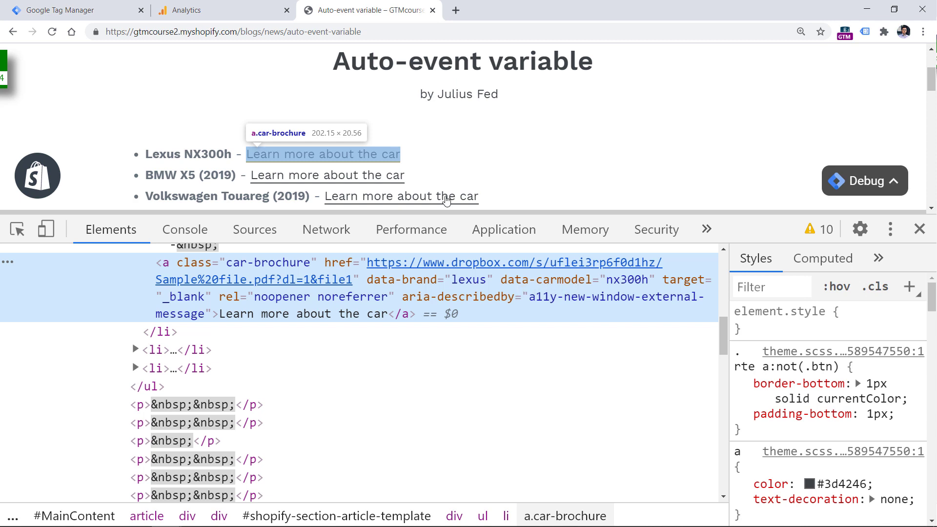
left_click(59, 10)
left_click(356, 300)
type("data-carmodel")
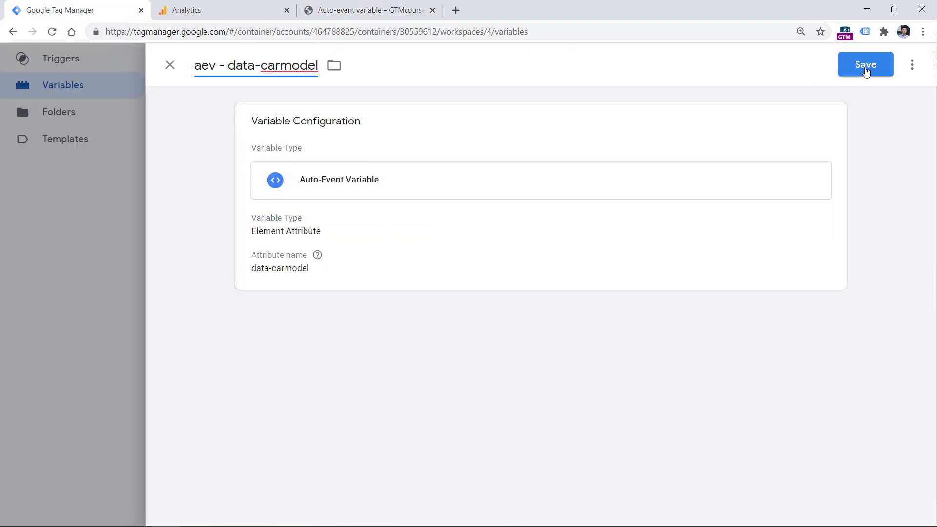
left_click(865, 68)
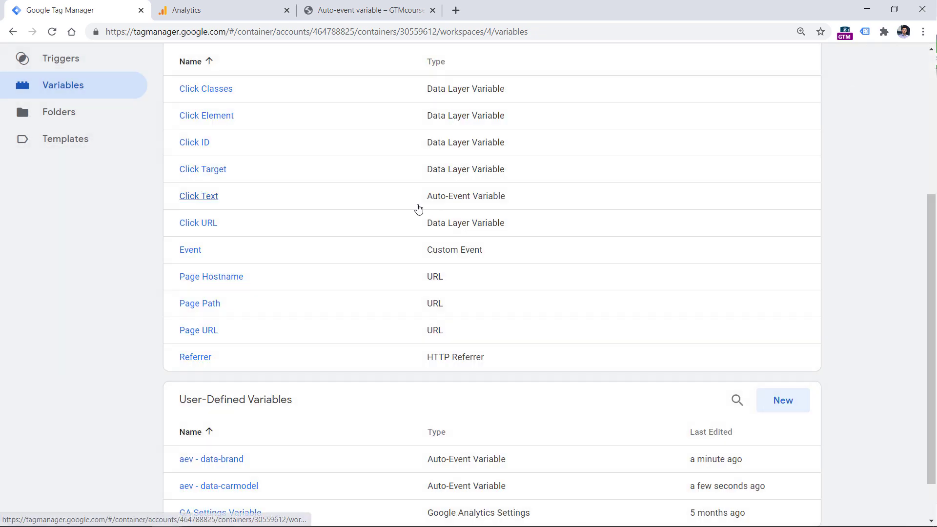
Refresh the workspace's preview mode and reload the Auto-event variable demo page with the developer tools closed
scroll(445, 239, "up", 5)
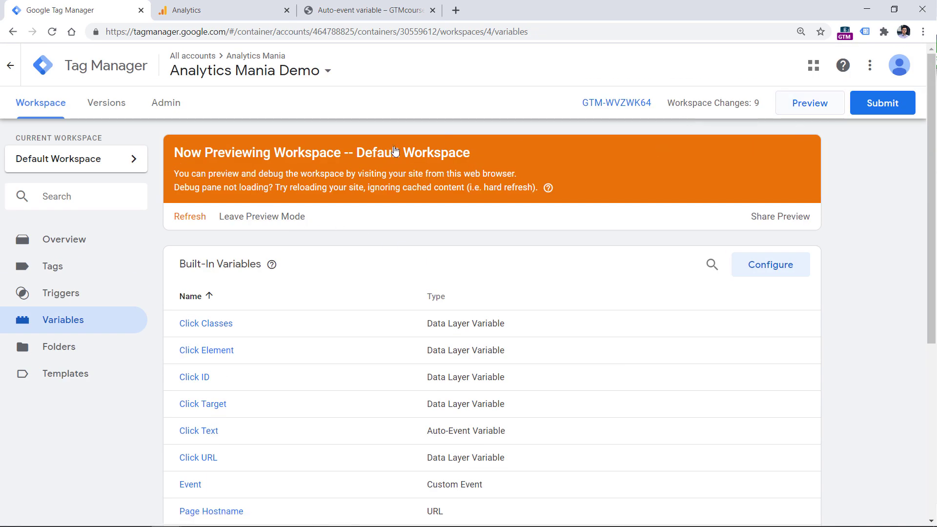
left_click(187, 220)
left_click(356, 12)
left_click(53, 32)
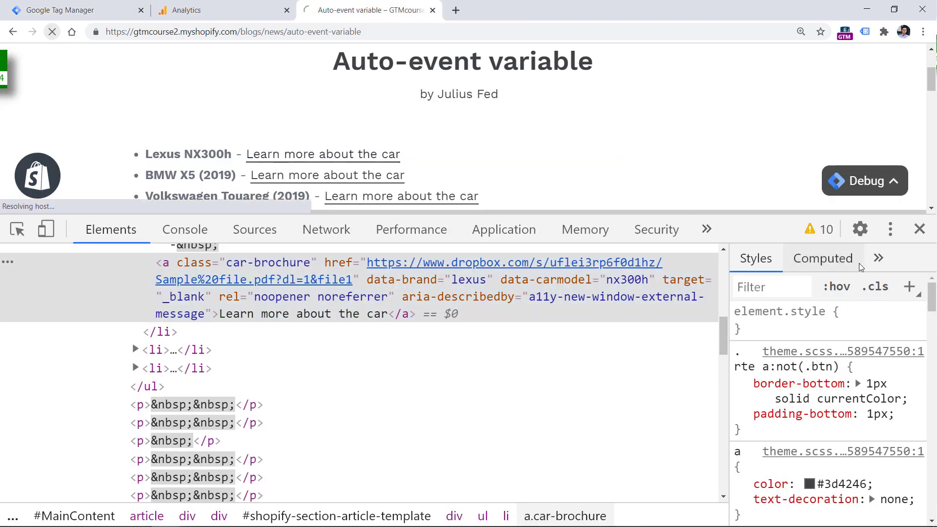
left_click(919, 229)
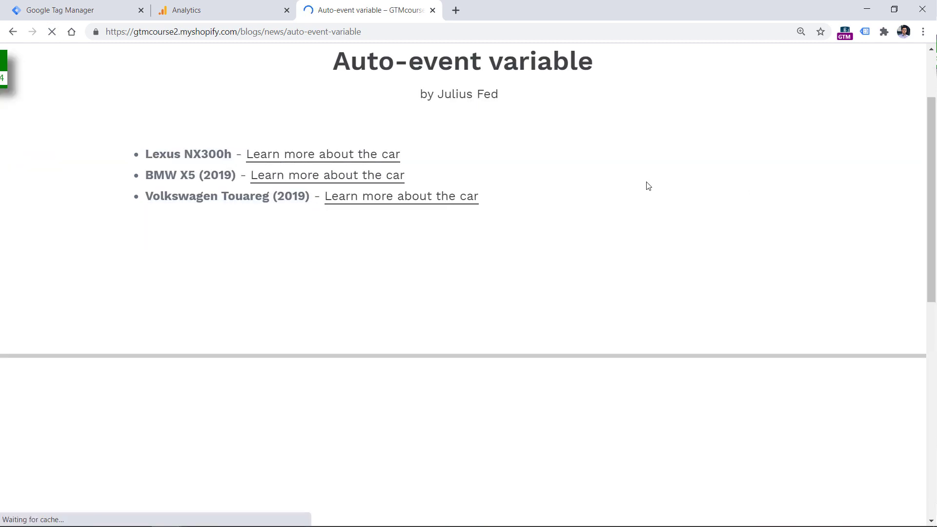
Follow the Lexus and BMW brochure links and inspect the variable values of both Link Click events in the preview pane
left_click(365, 160)
left_click(347, 176)
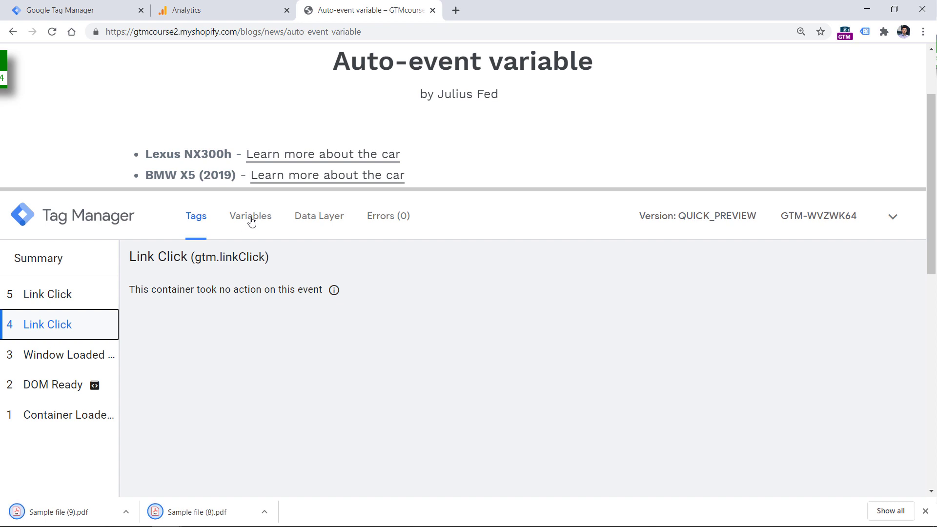
left_click(249, 216)
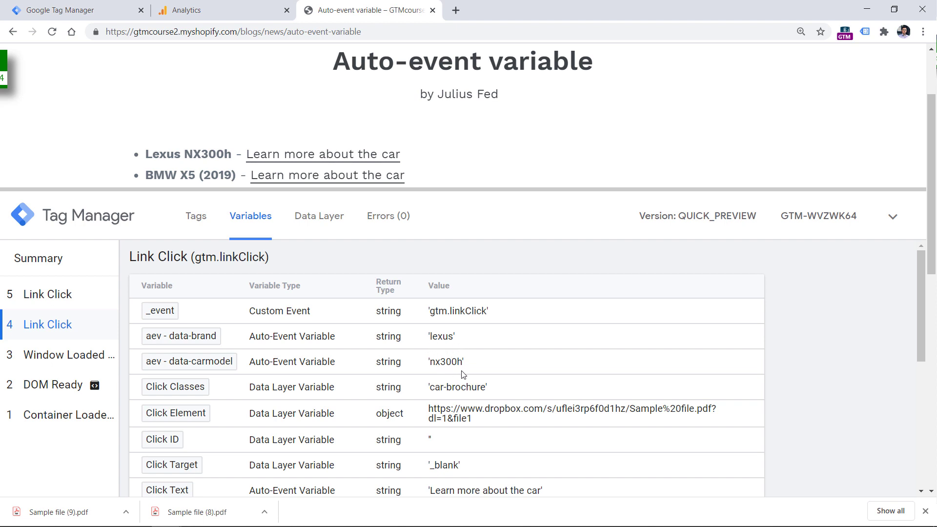
left_click(54, 301)
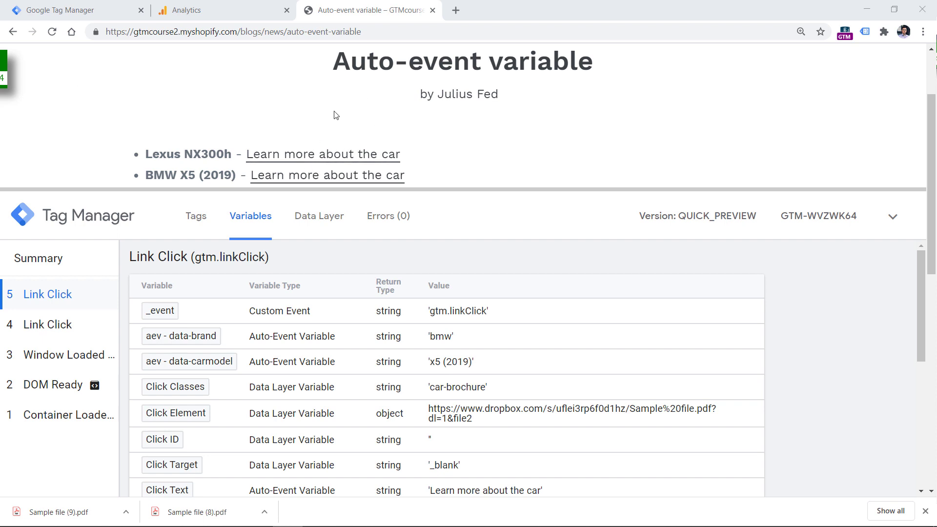
left_click(925, 511)
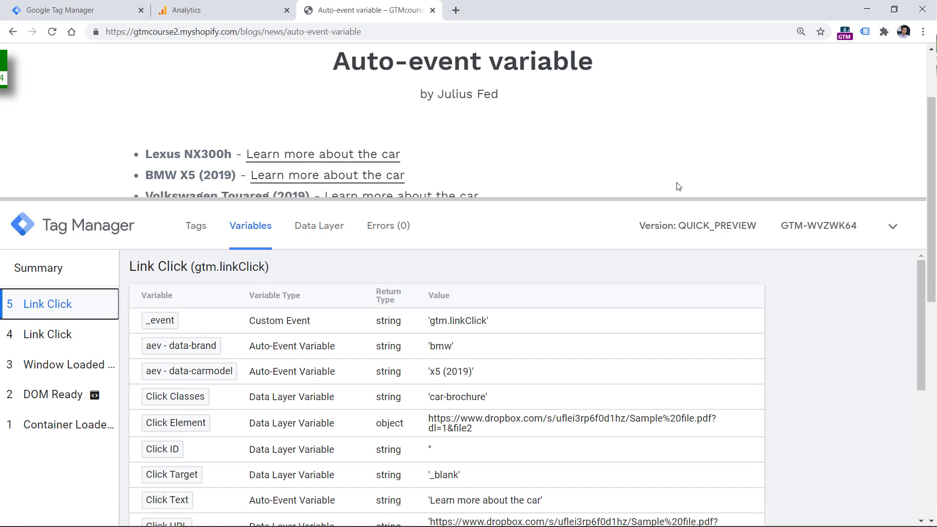
In Google Tag Manager, review the configuration of the All link clicks trigger and close it without changes
left_click(60, 11)
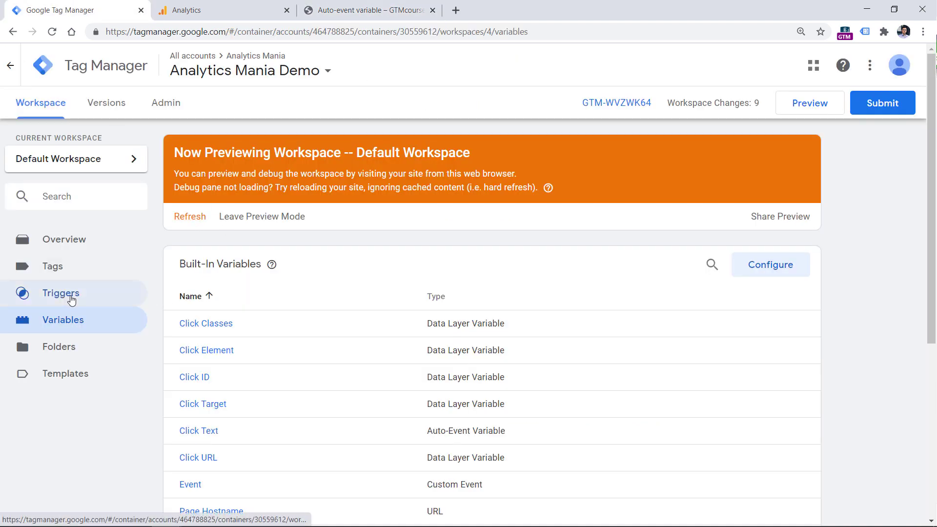
left_click(74, 303)
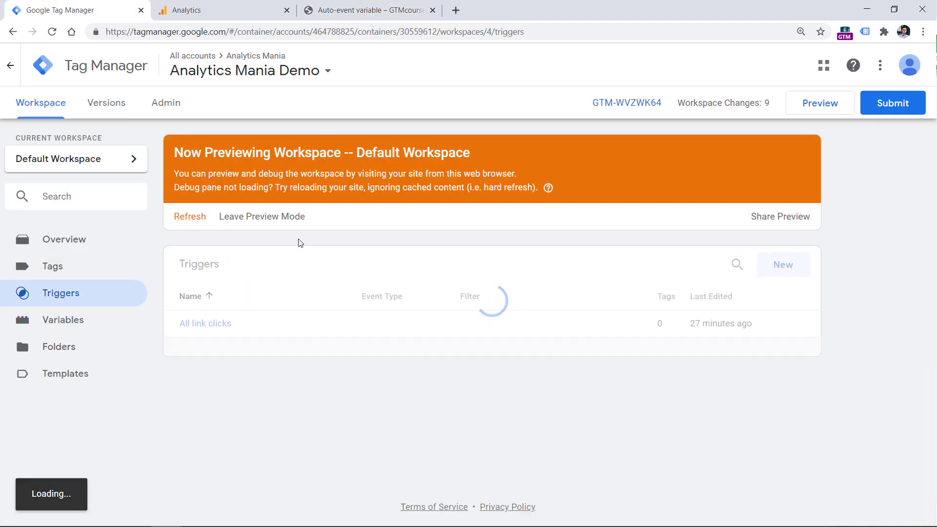
left_click(199, 324)
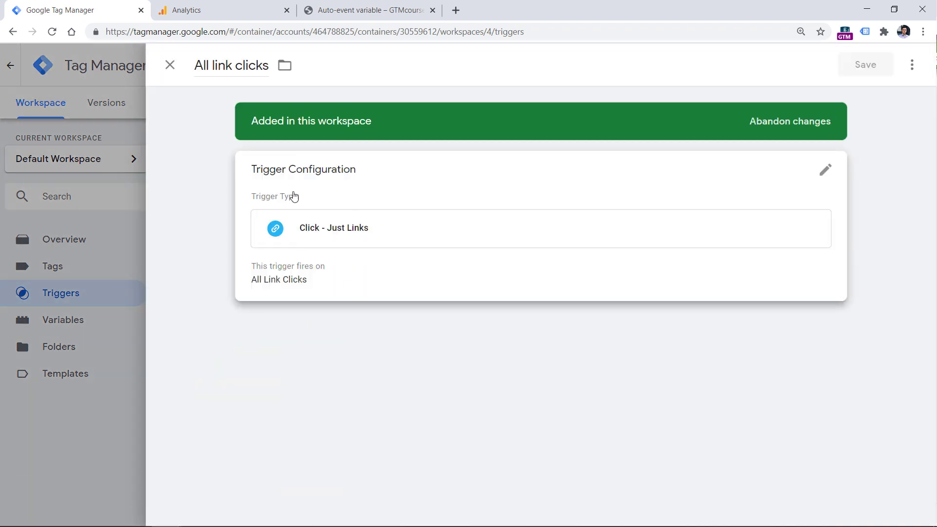
left_click(329, 207)
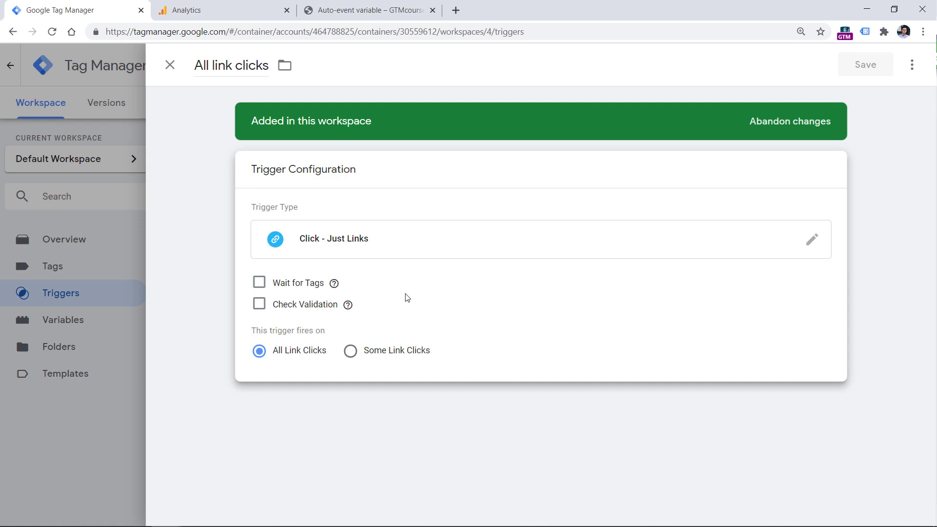
left_click(169, 65)
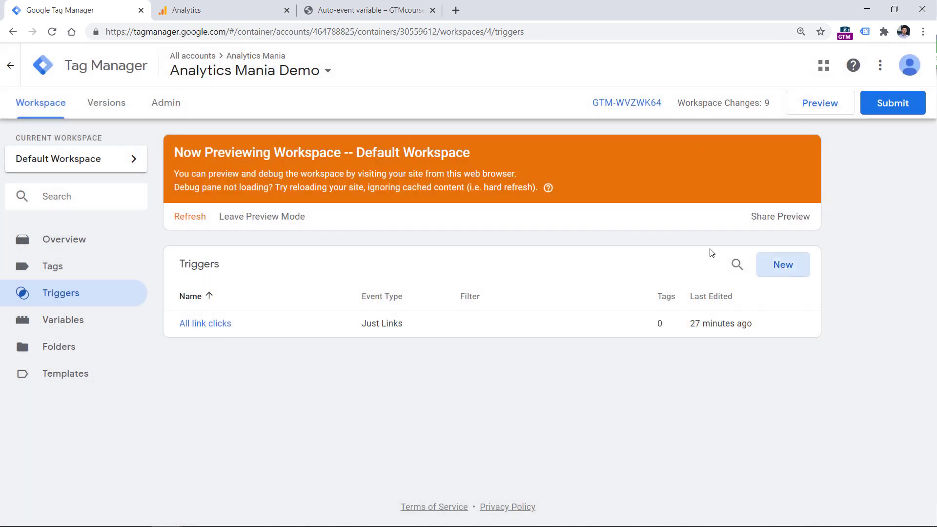
left_click(783, 271)
left_click(311, 201)
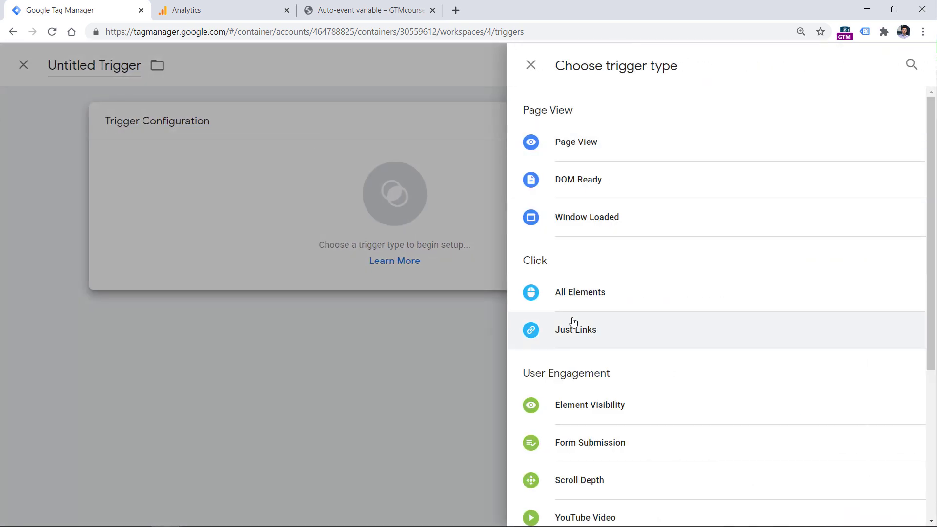
left_click(591, 331)
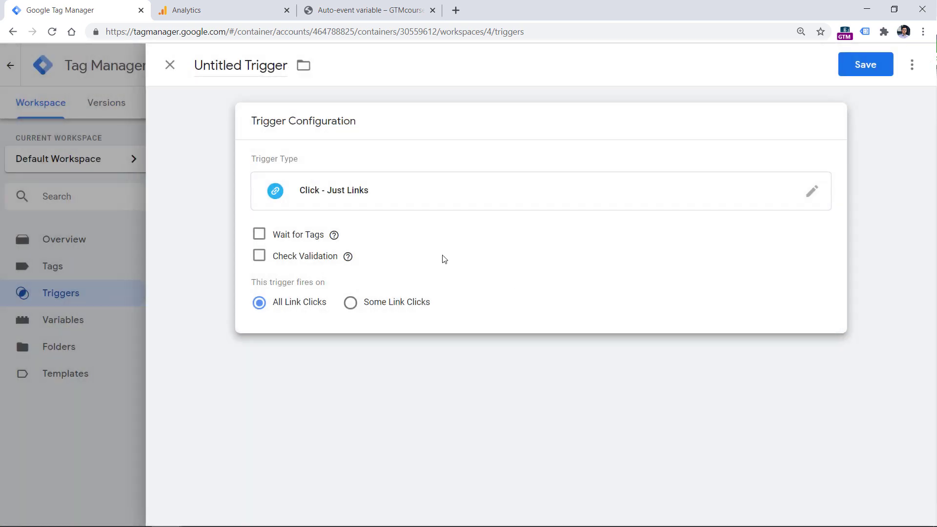
left_click(170, 65)
left_click(579, 222)
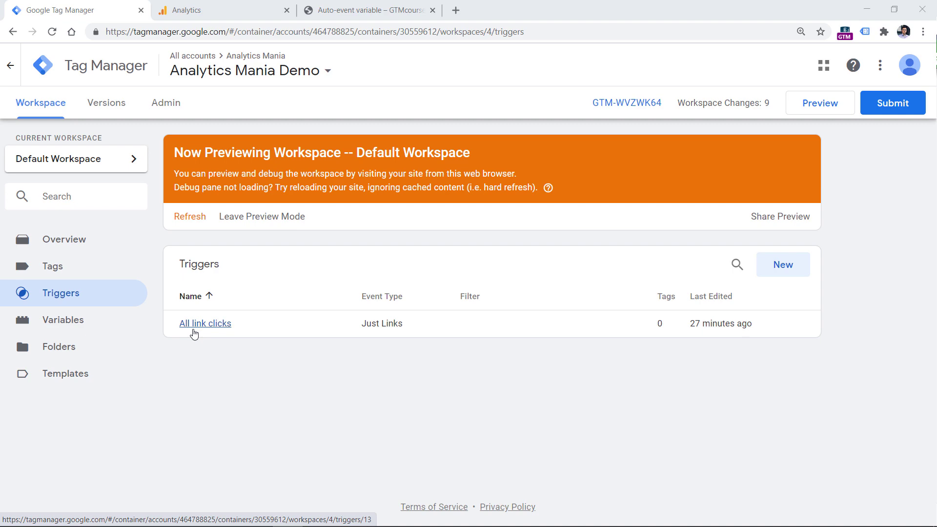
On the demo page, examine the variables of the Lexus Link Click event for a value shared by the brochure links
left_click(363, 10)
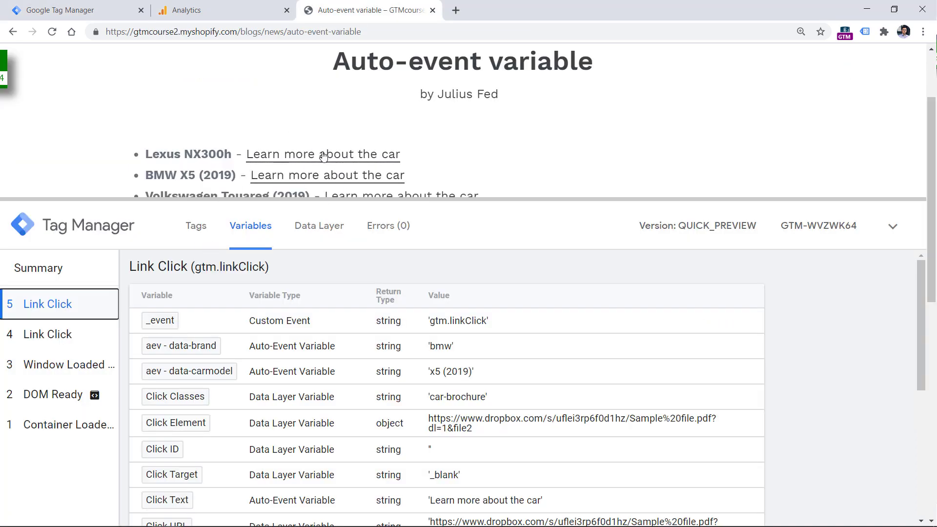
left_click(54, 328)
left_click_drag(523, 199, 511, 101)
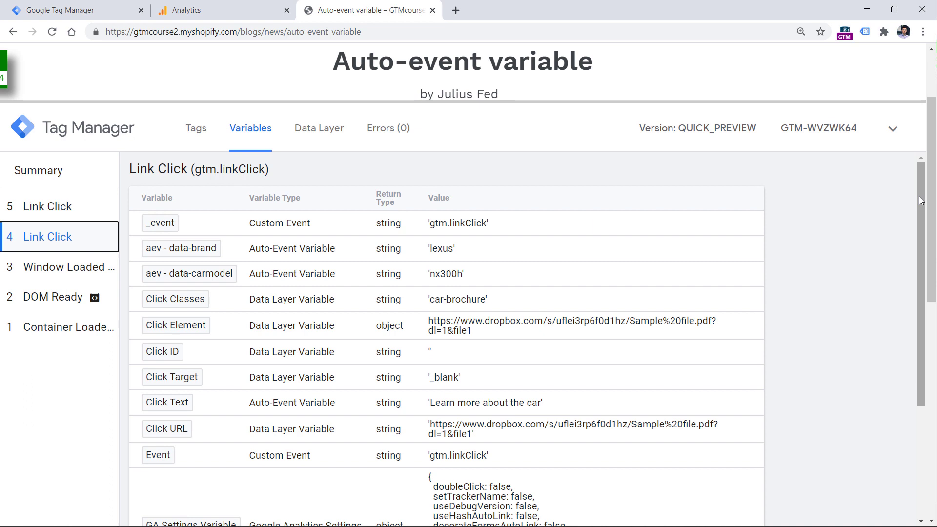
scroll(531, 255, "down", 1)
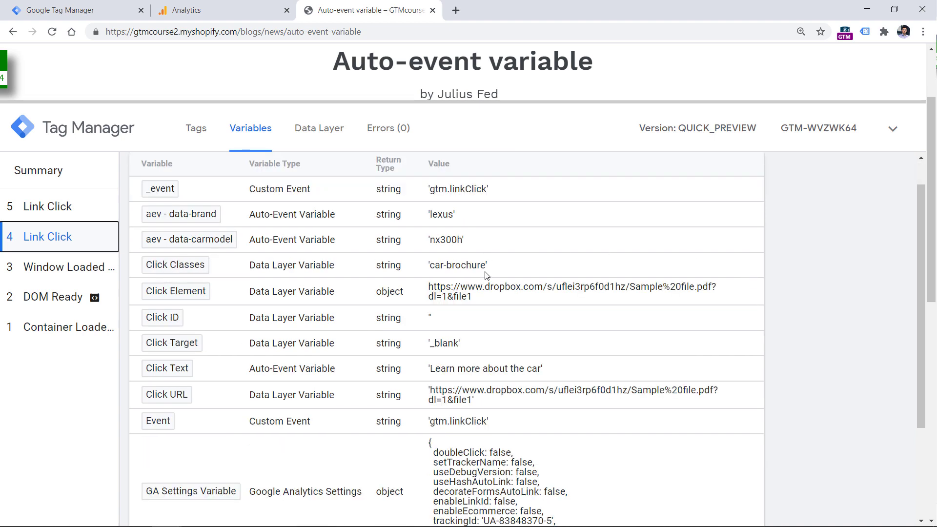
left_click_drag(412, 103, 518, 229)
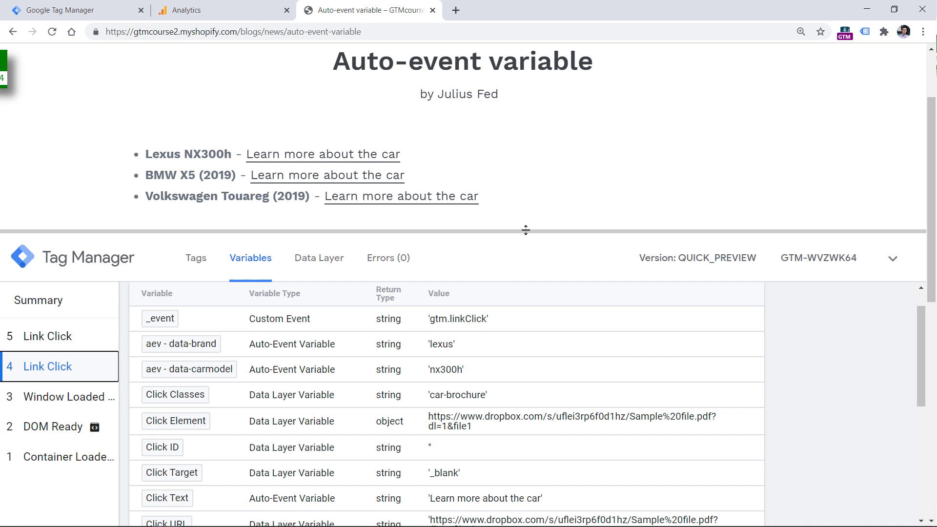
left_click_drag(526, 230, 516, 145)
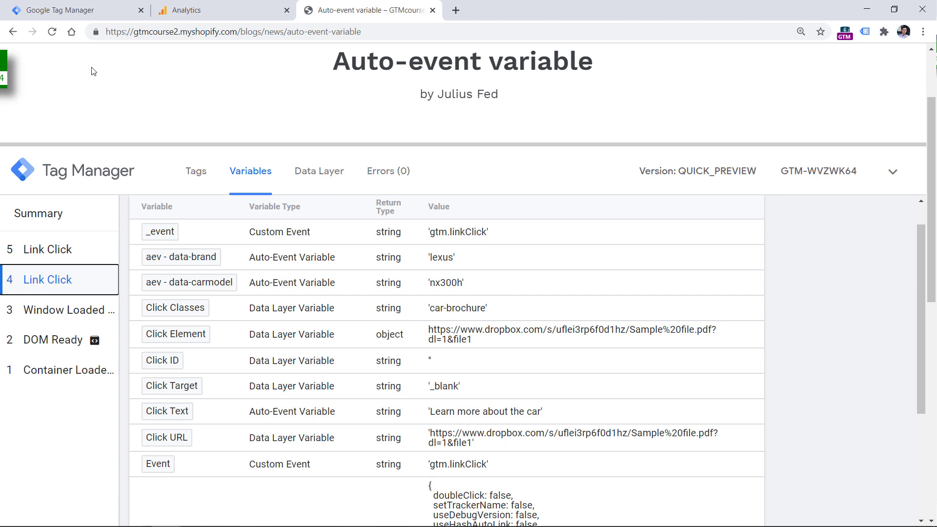
In Google Tag Manager, restrict the All link clicks trigger to Some Link Clicks with a Click Classes equals condition
left_click(66, 11)
left_click(207, 325)
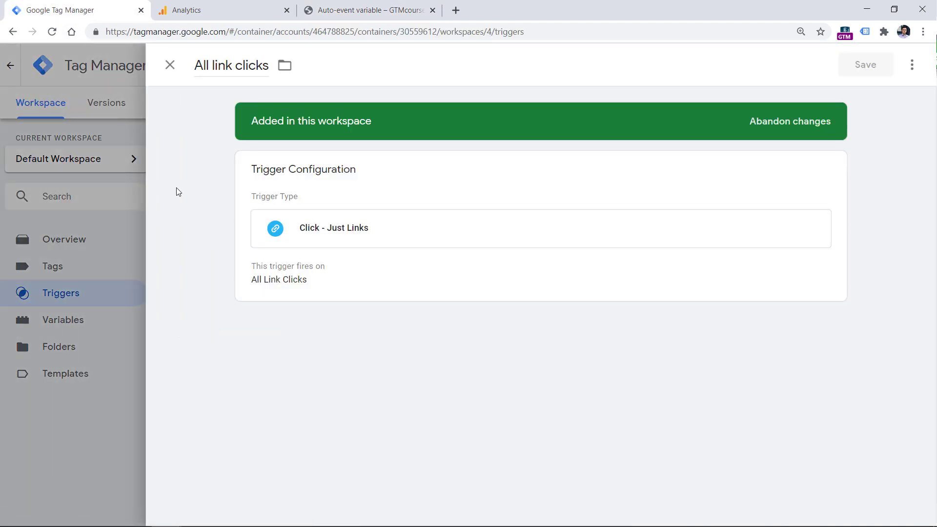
left_click(378, 271)
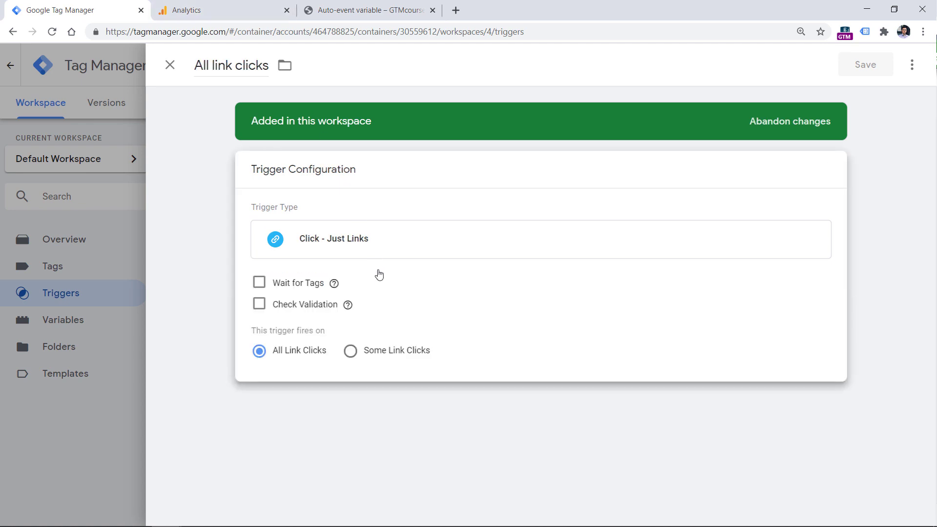
left_click(351, 352)
left_click(330, 408)
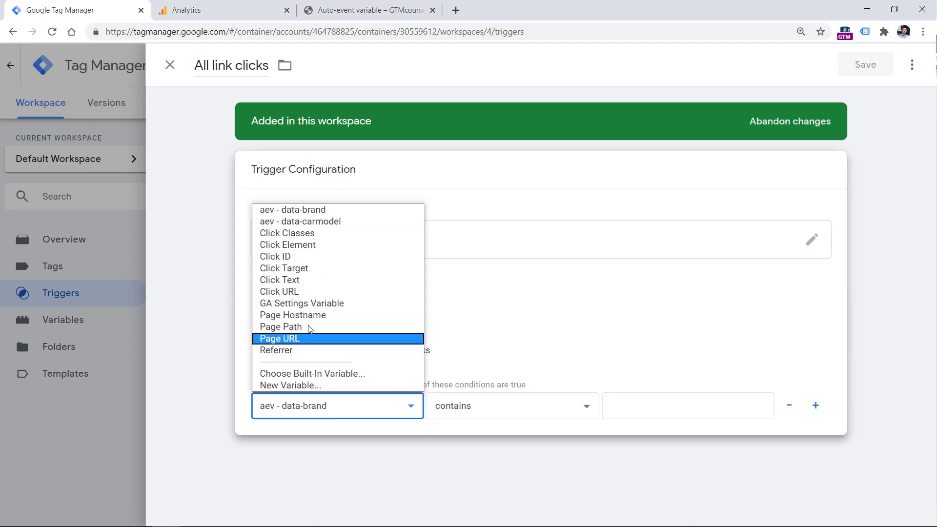
left_click(290, 234)
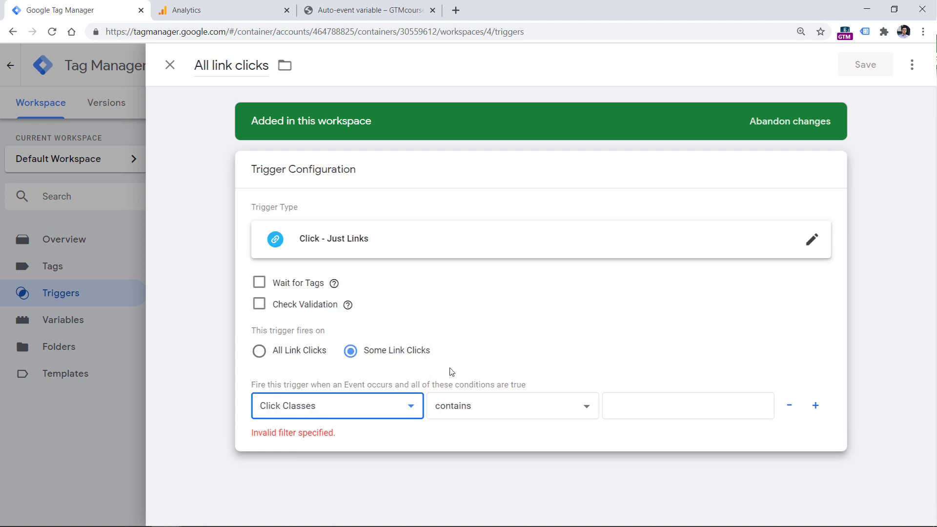
left_click(514, 415)
left_click(481, 187)
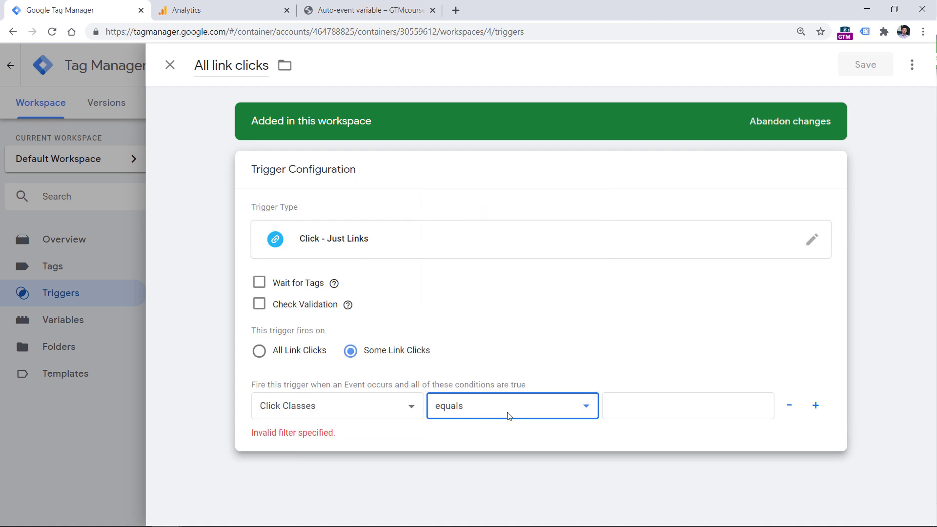
Fill the condition's value with car-brochure, copied from the Click Classes variable in the preview pane
left_click(636, 408)
left_click(369, 14)
left_click_drag(430, 312, 484, 313)
key("ctrl+c")
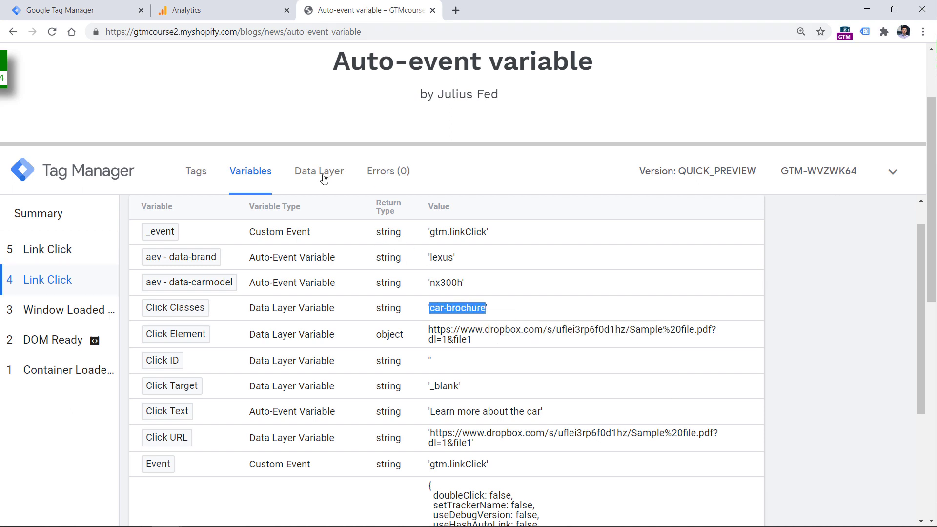
left_click(74, 10)
key("ctrl+v")
Rename the trigger "Link click - car-brochure" and save it
left_click(229, 64)
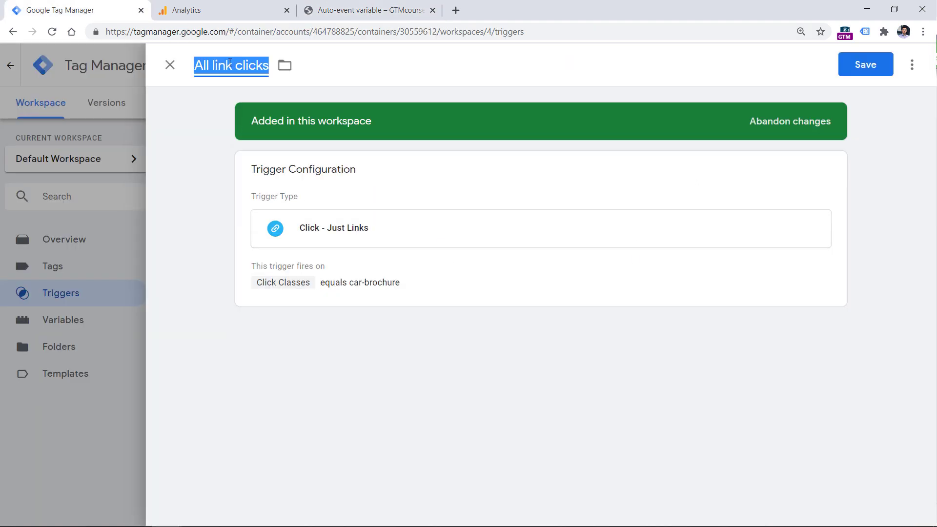
type("Link click -")
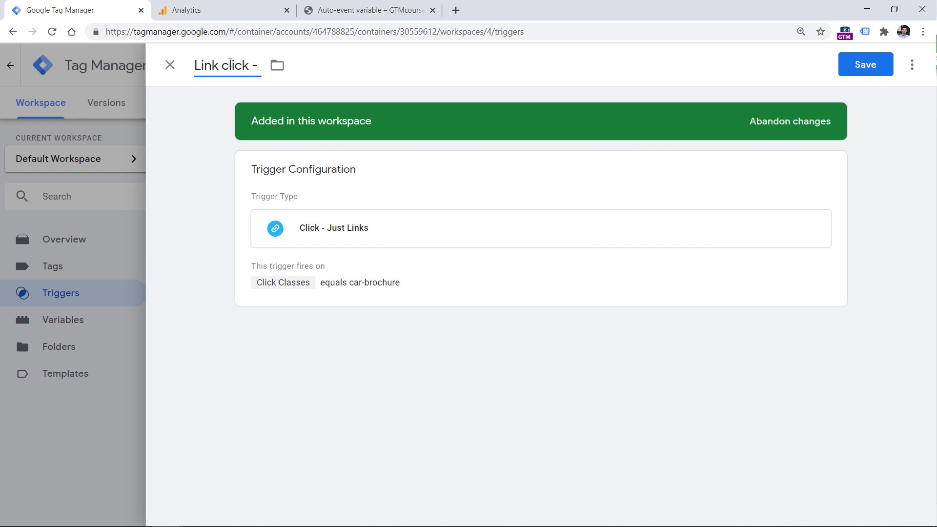
key("ctrl+v")
left_click(867, 65)
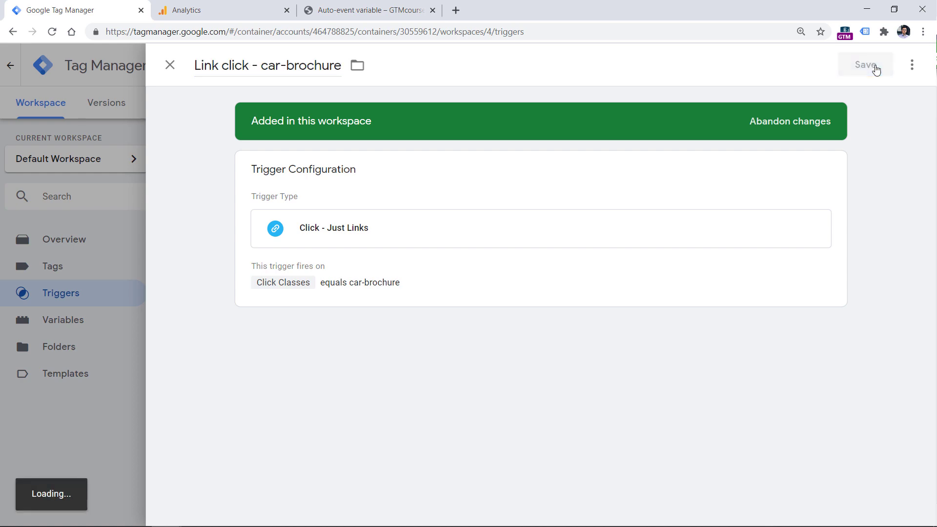
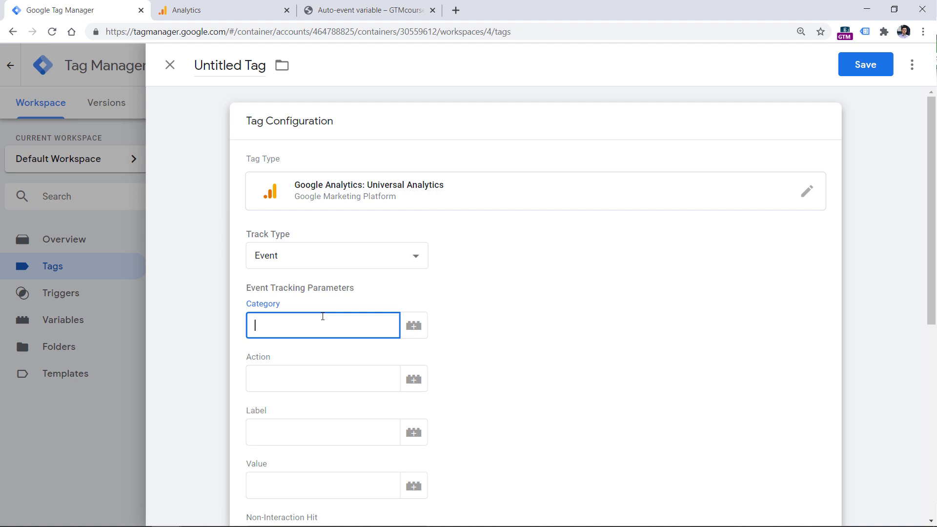
Set the category of the new Universal Analytics event tag to "brochure link click"
type("click")
key("ctrl+a")
type("brochure link click")
left_click(316, 369)
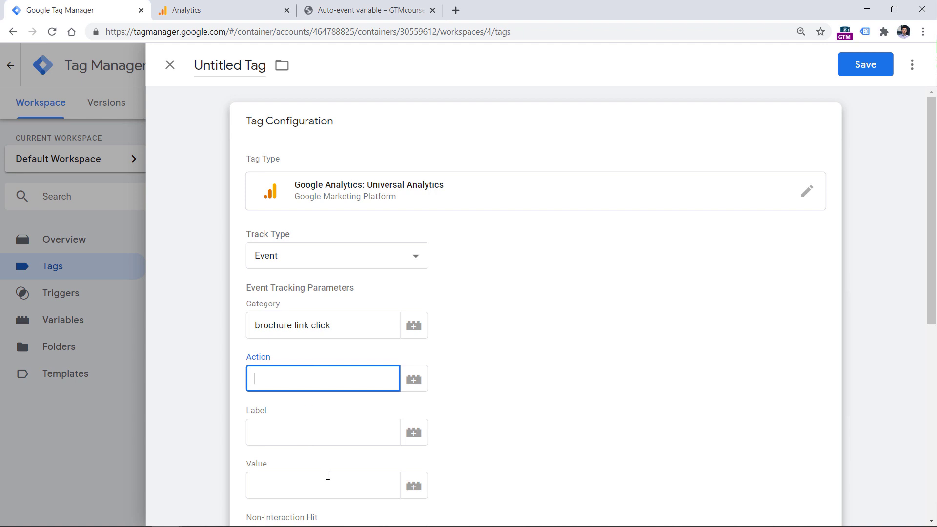
left_click(310, 423)
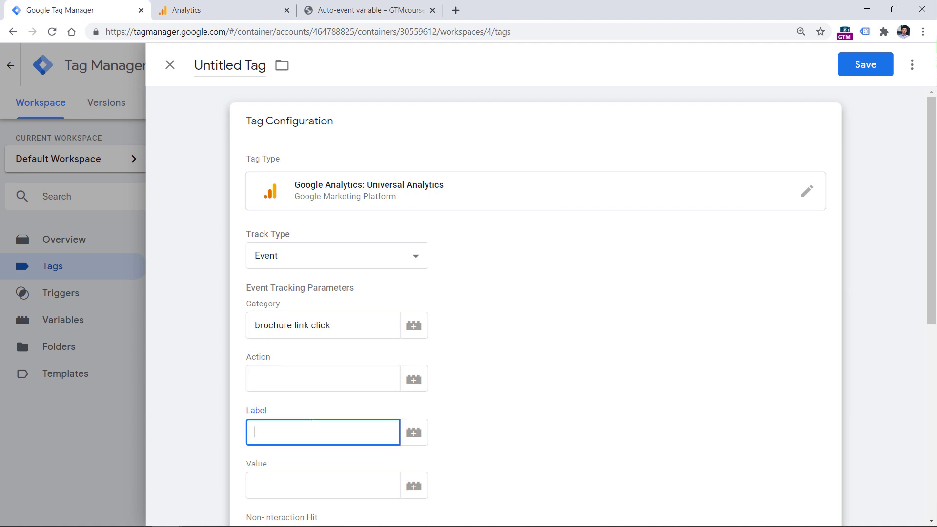
Set the tag's event action to the variables {{aev - data-brand}} {{aev - data-carmodel}}, separated by a space
left_click(321, 369)
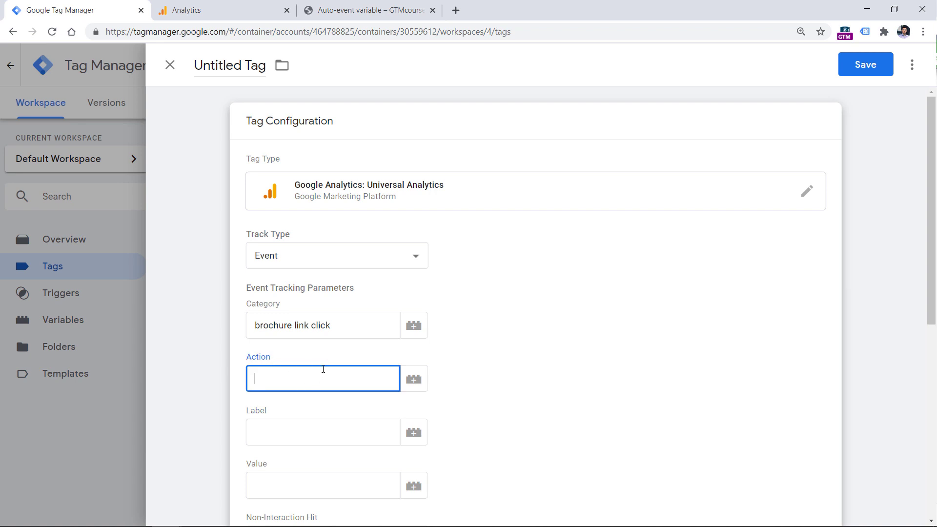
left_click(414, 387)
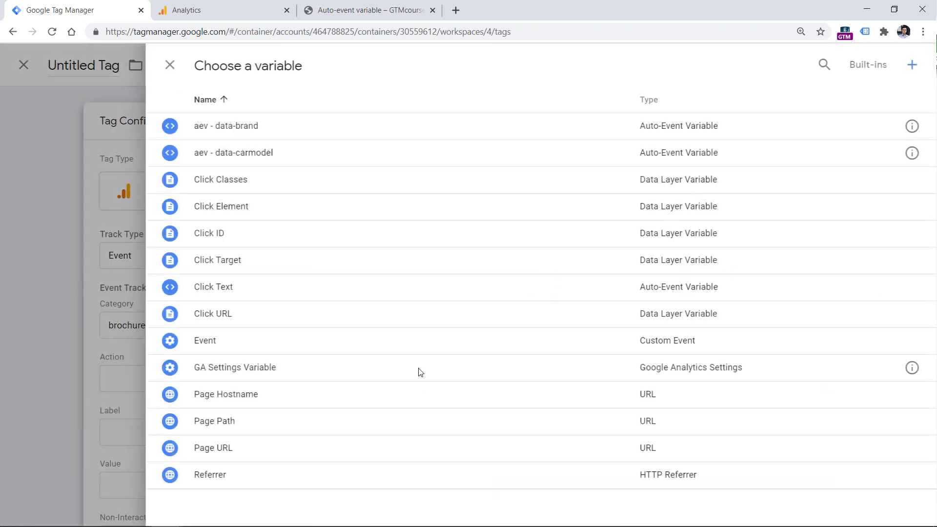
left_click(238, 132)
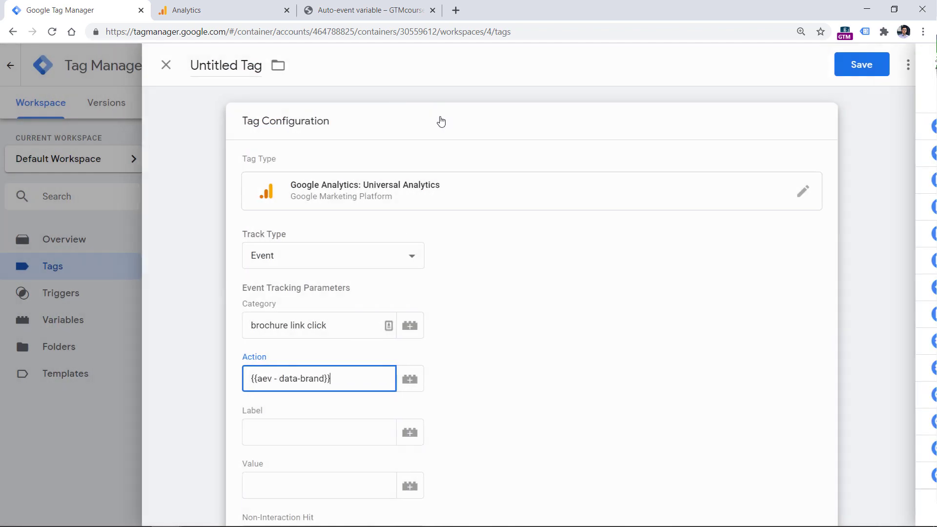
left_click(421, 387)
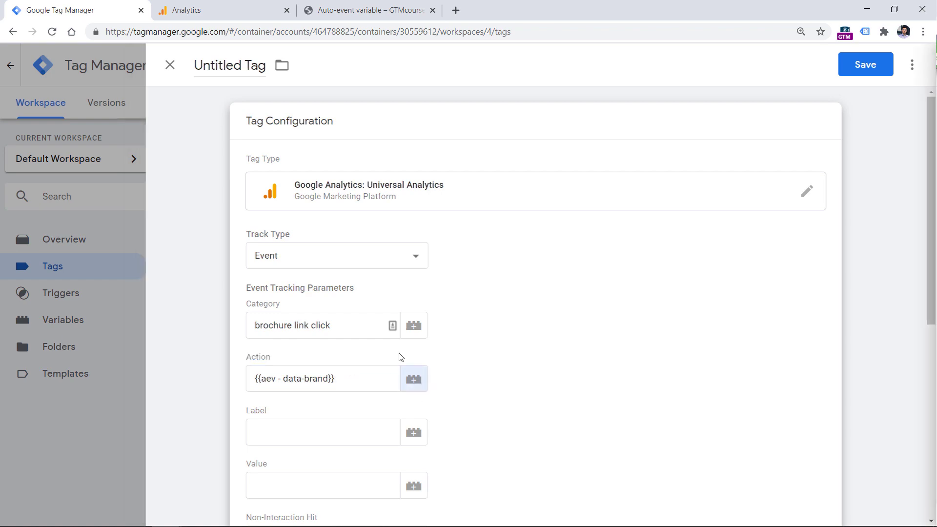
left_click(246, 154)
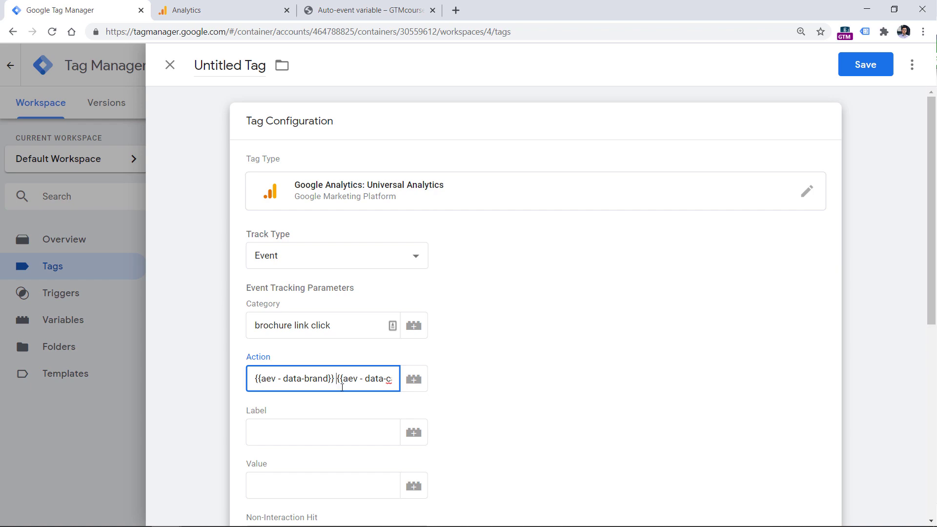
Set the tag's event label to {{Click URL}} and its Google Analytics Settings to {{GA Settings Variable}}
left_click(321, 429)
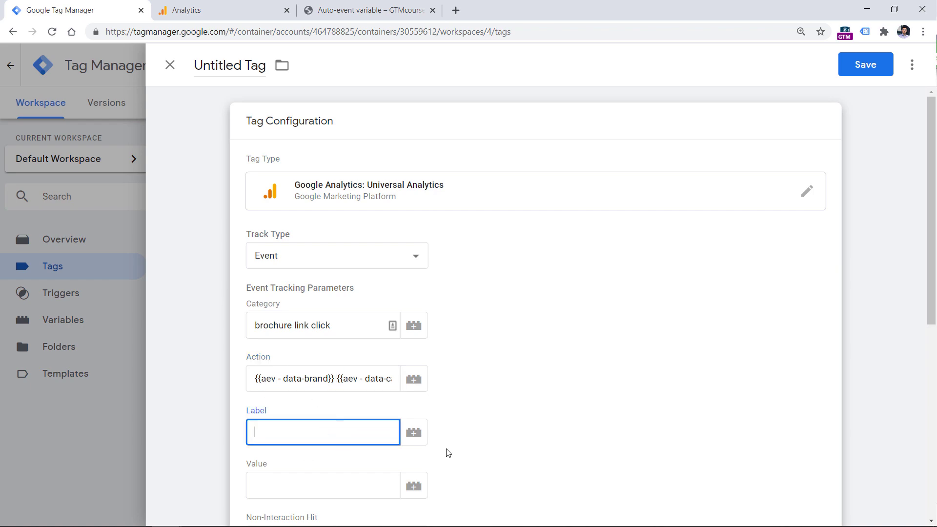
left_click(413, 433)
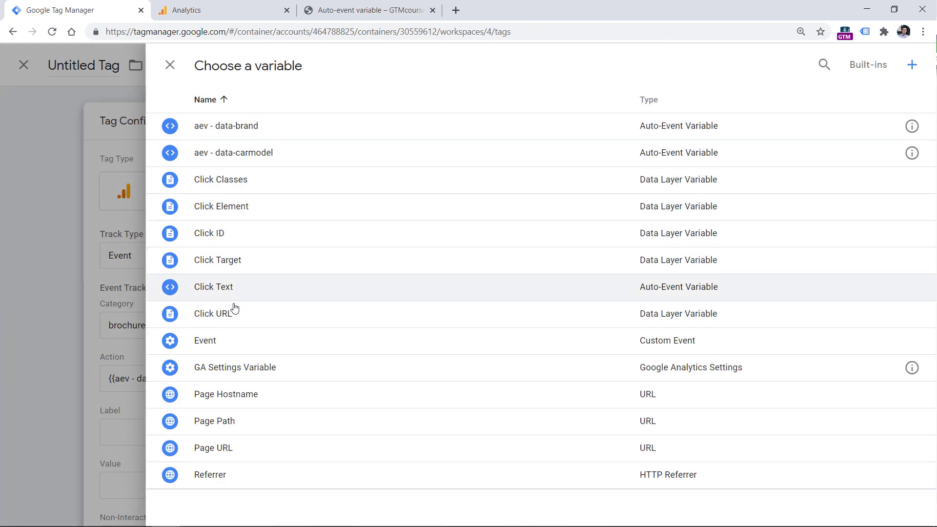
left_click(235, 313)
scroll(487, 244, "down", 4)
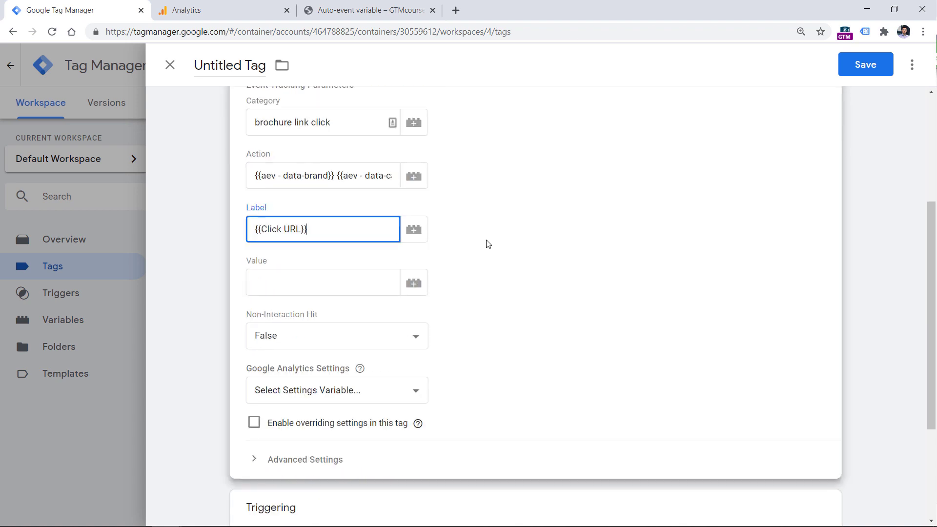
left_click(331, 396)
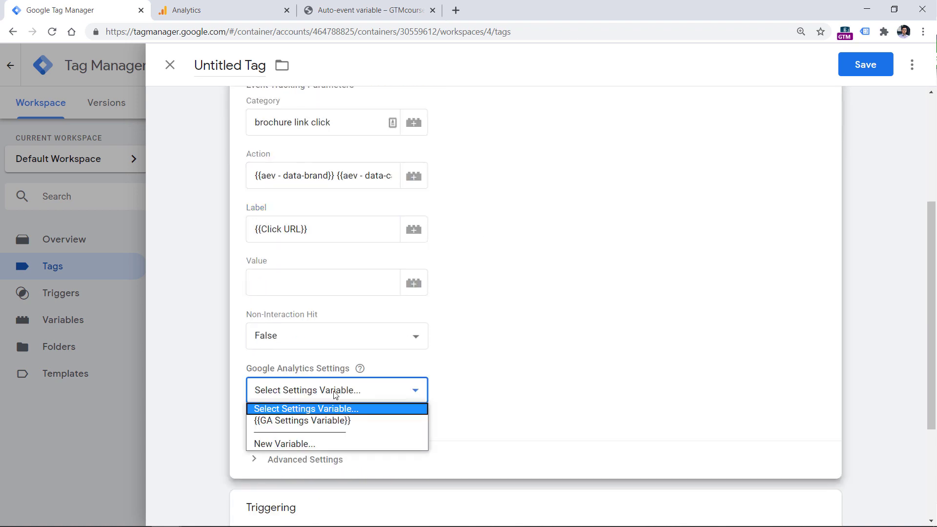
left_click(331, 421)
Assign the "Link click - car-brochure" trigger as the tag's firing trigger
scroll(391, 389, "down", 3)
left_click(390, 388)
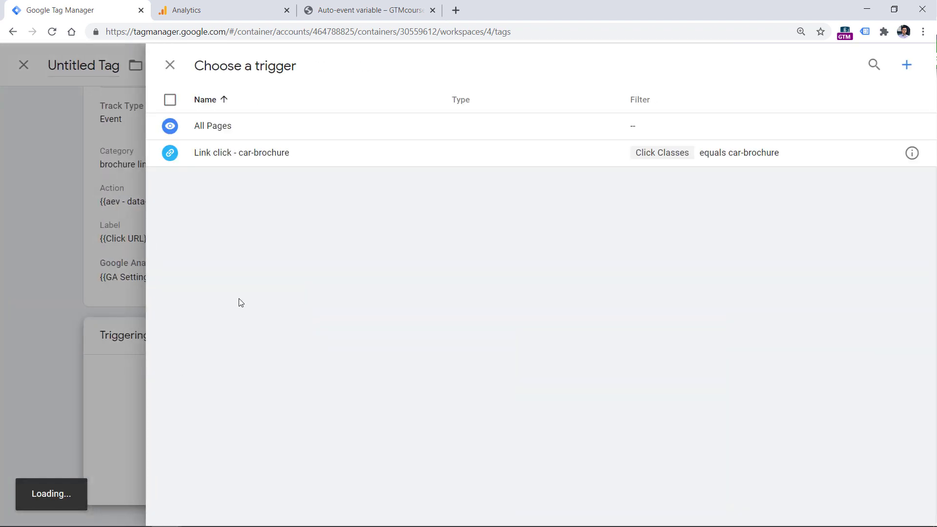
left_click(236, 157)
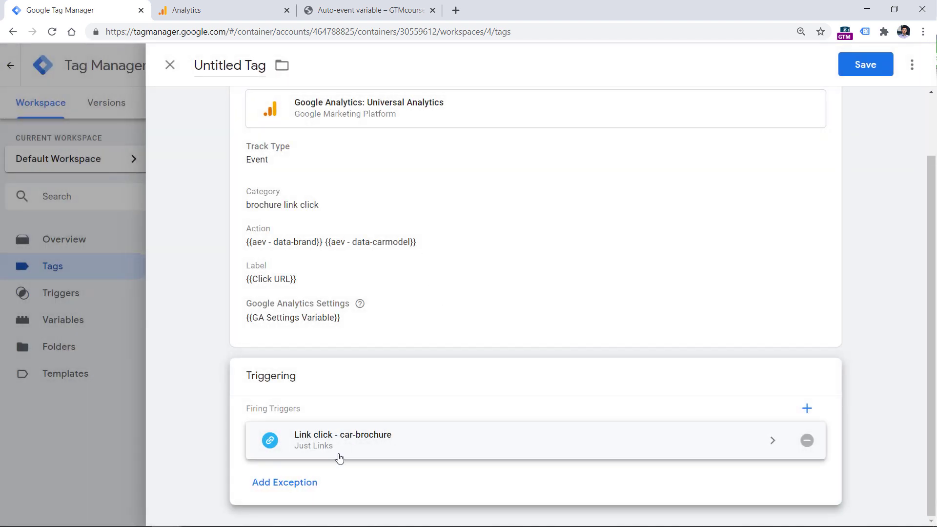
Name the tag "GA Event - Car Brochure Link Click" and save it
scroll(345, 454, "up", 1)
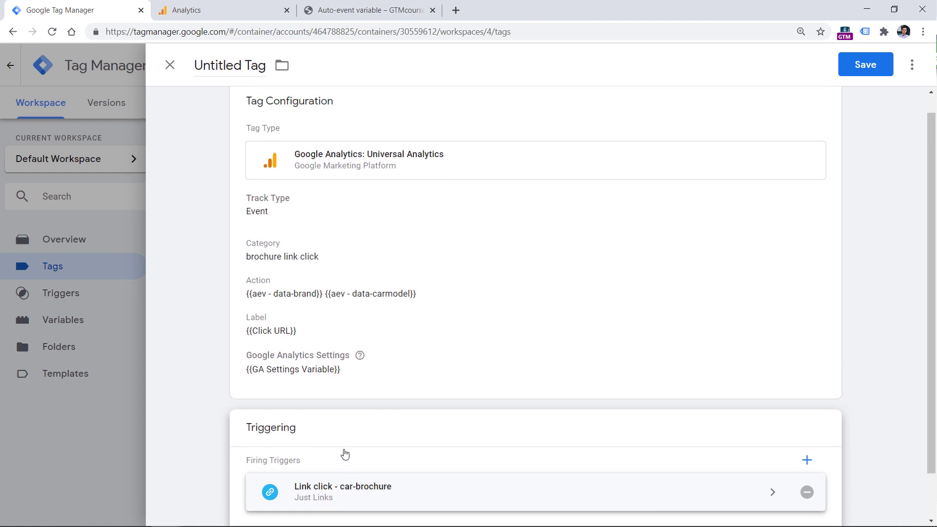
scroll(345, 455, "up", 1)
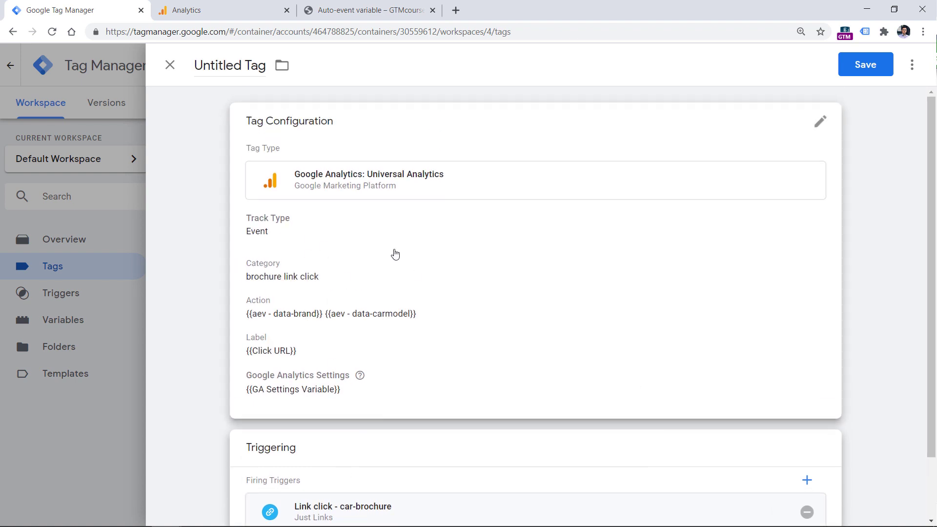
left_click(228, 64)
type("GA Event - Car Brochure Link Click")
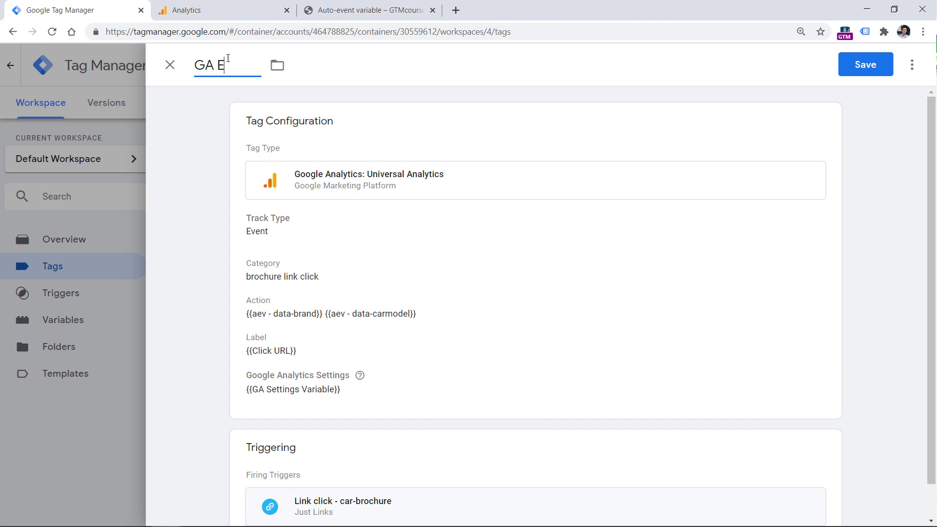
left_click(864, 64)
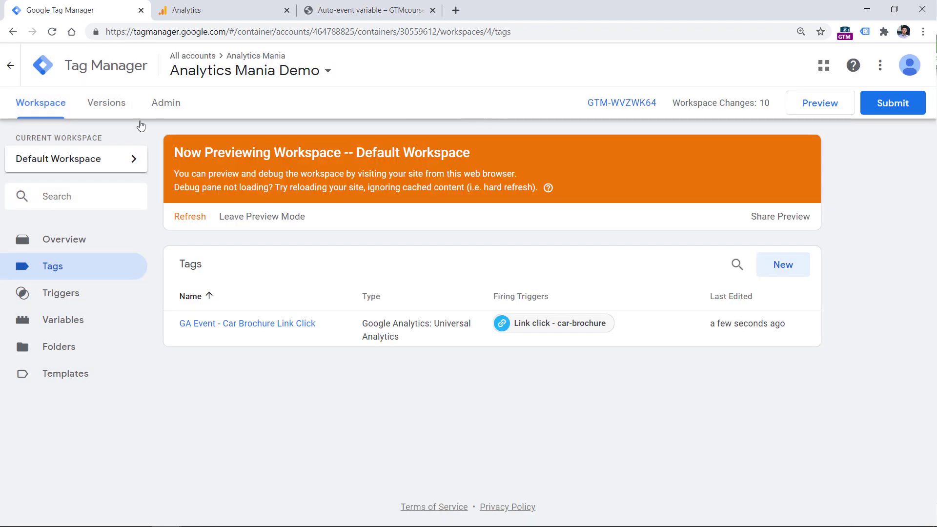
Refresh the workspace preview and reload the Auto-event variable test page
left_click(190, 220)
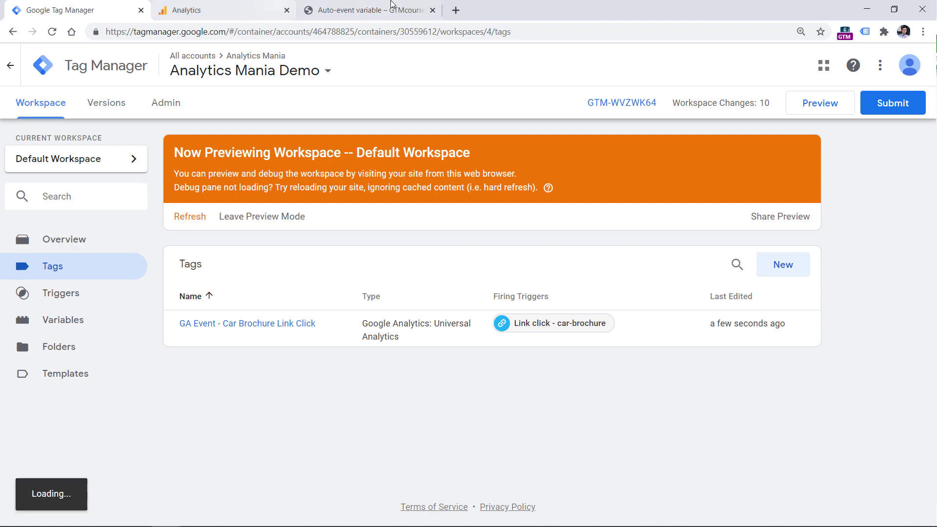
left_click(365, 9)
key("ctrl+r")
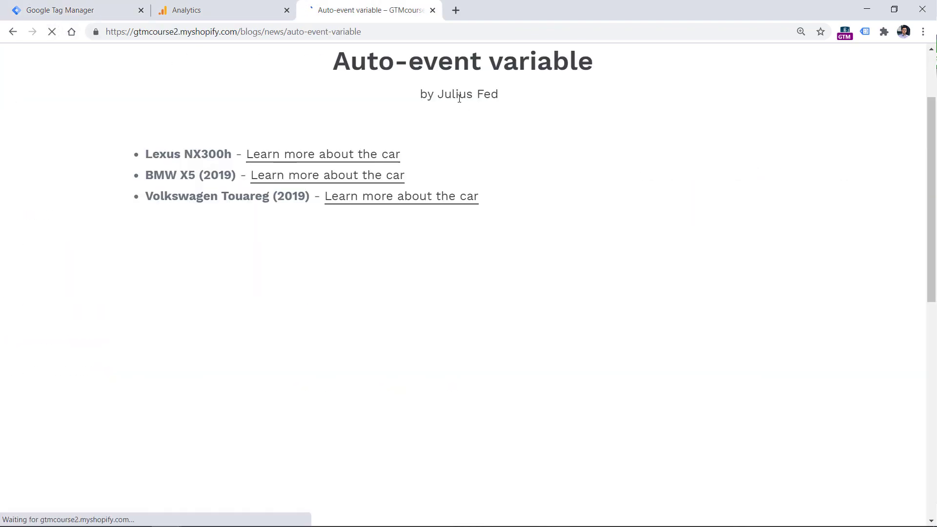
Open the "Learn more about the car" links for Lexus NX300h, BMW X5 (2019) and Volkswagen Touareg (2019) to test the tag
left_click(335, 161)
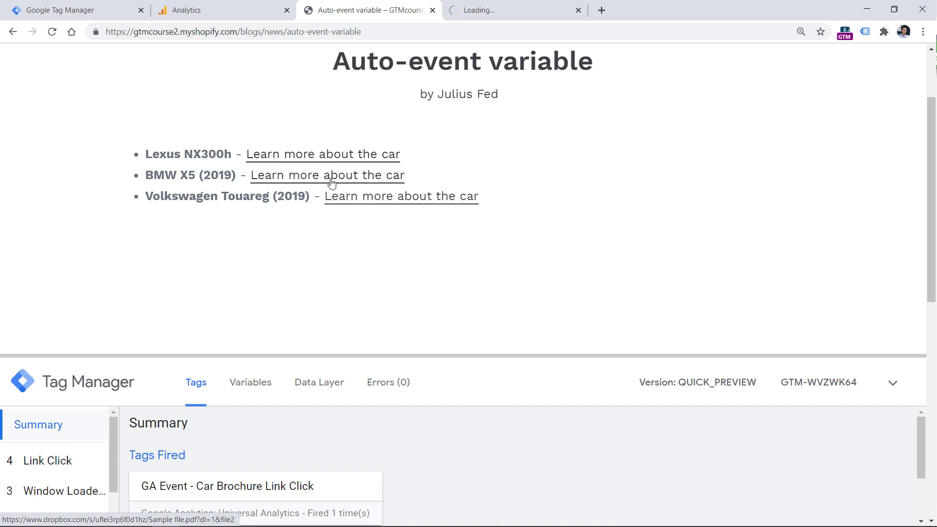
left_click(329, 180)
left_click(397, 202)
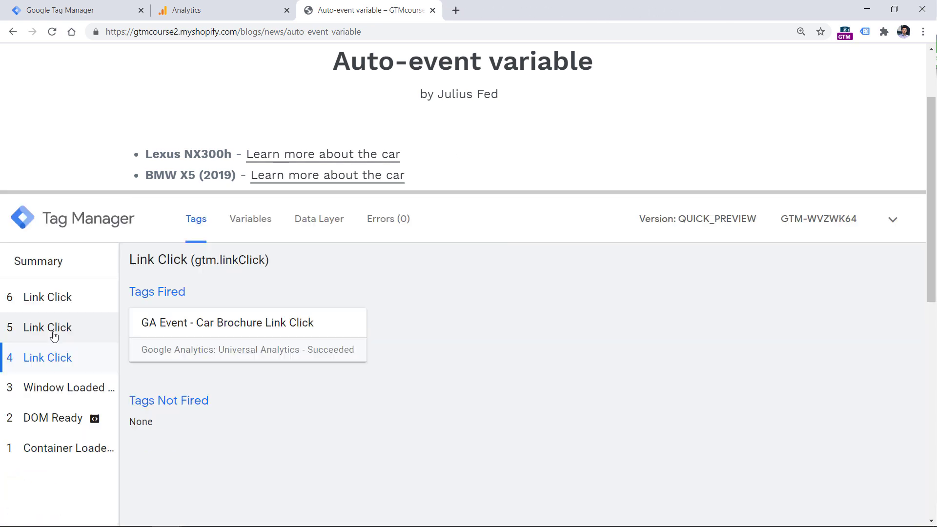
Check which tags fired on each of the Link Click events in the preview pane
left_click(49, 299)
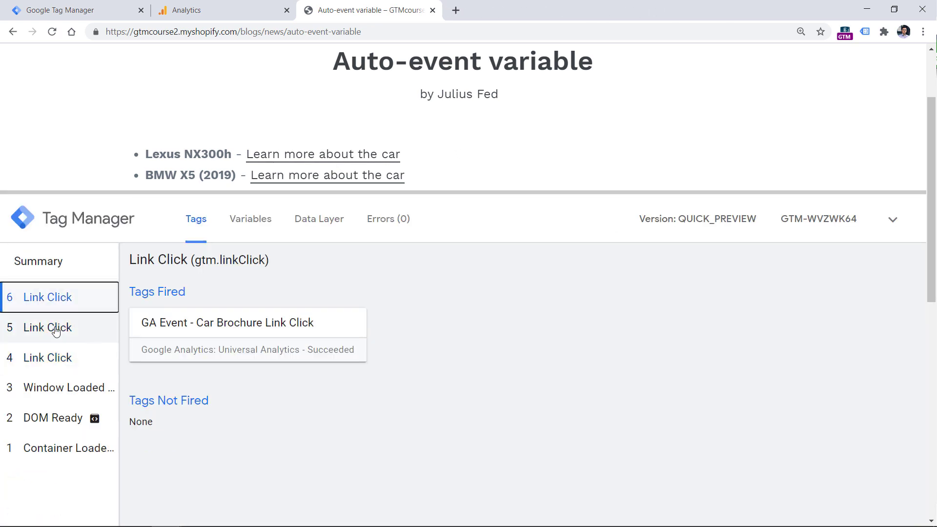
left_click(43, 356)
left_click(47, 328)
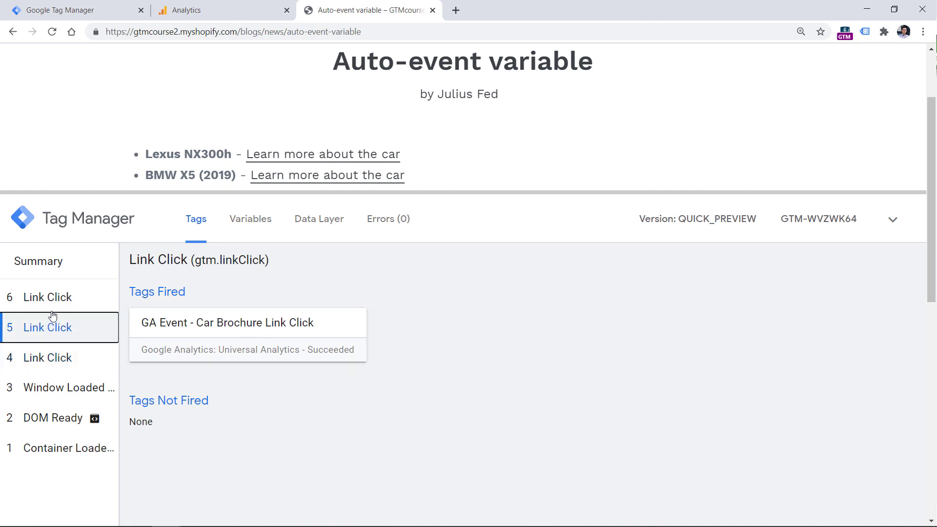
left_click(49, 298)
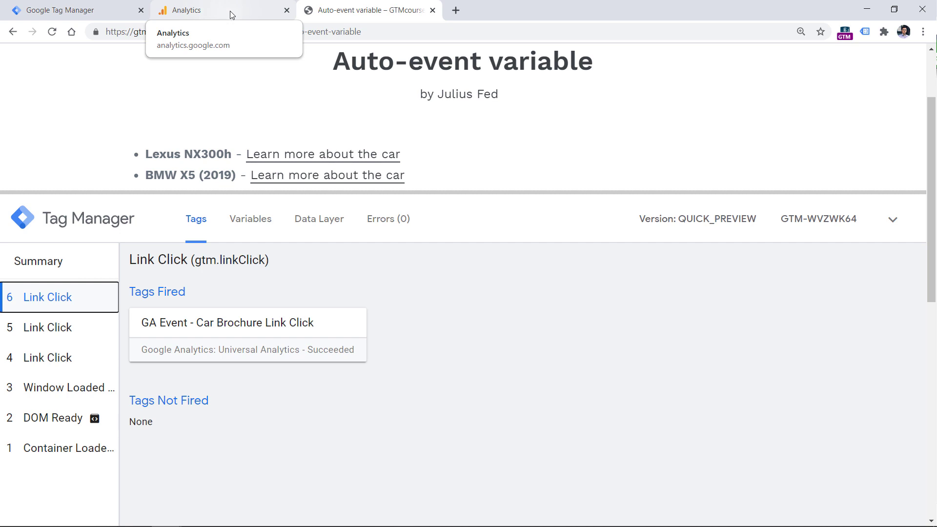
Switch to Google Analytics, view the realtime Events report and filter it to the "brochure link click" event category
left_click(215, 10)
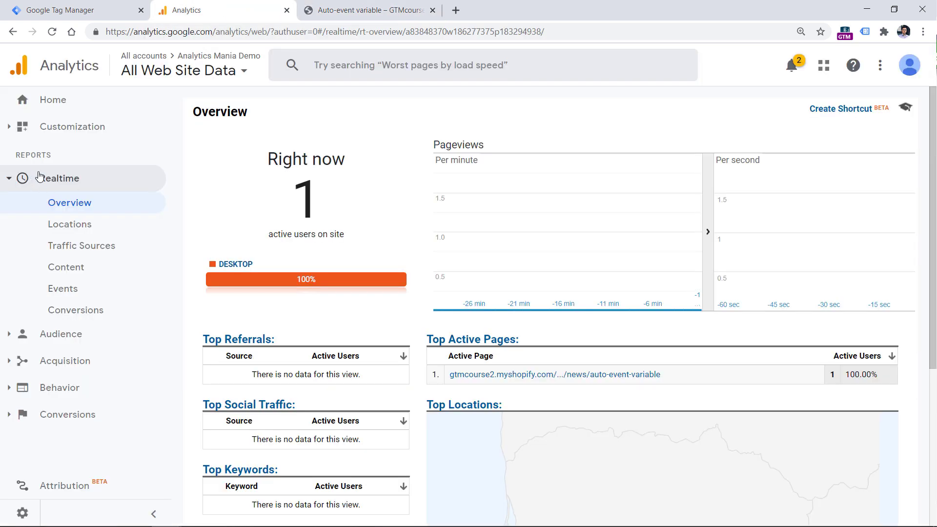
left_click(68, 292)
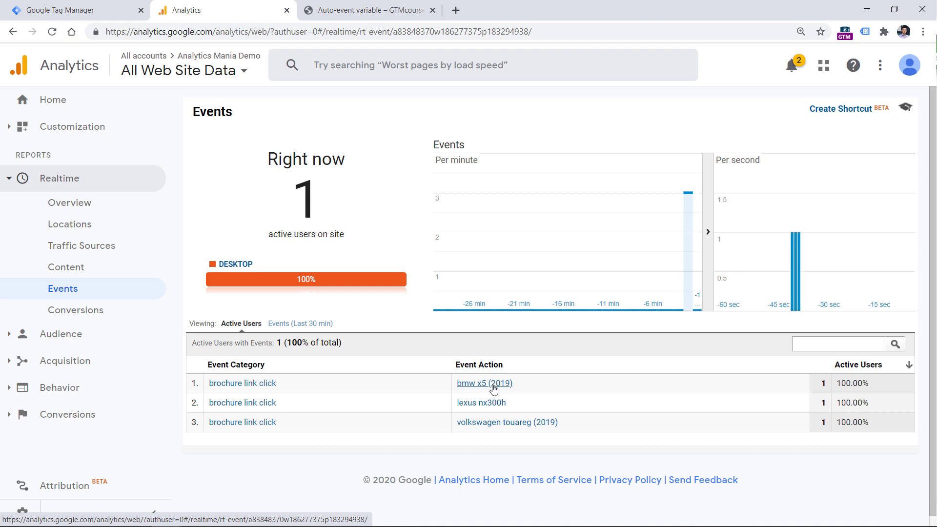
left_click(240, 383)
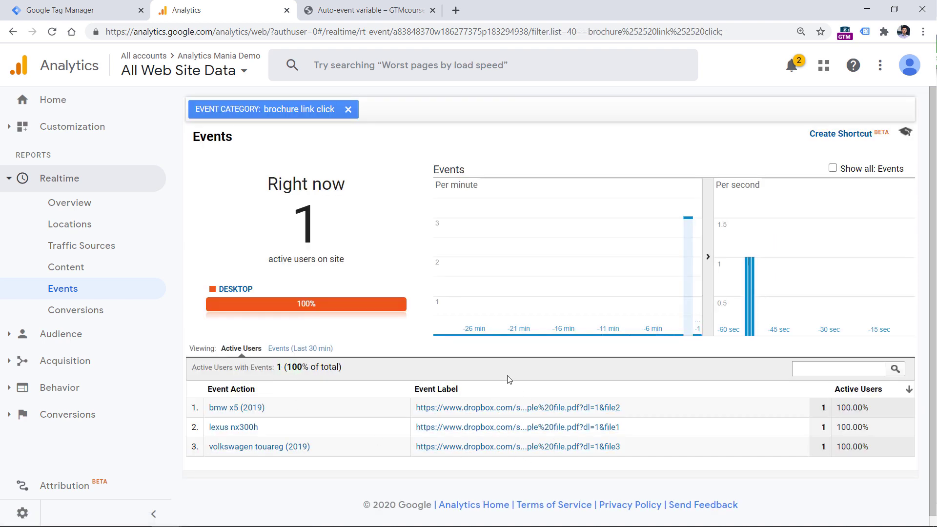
Return to the Auto-event variable page, inspect the HTML of the Lexus NX300h link and collapse the Tag Manager debug pane
left_click(359, 13)
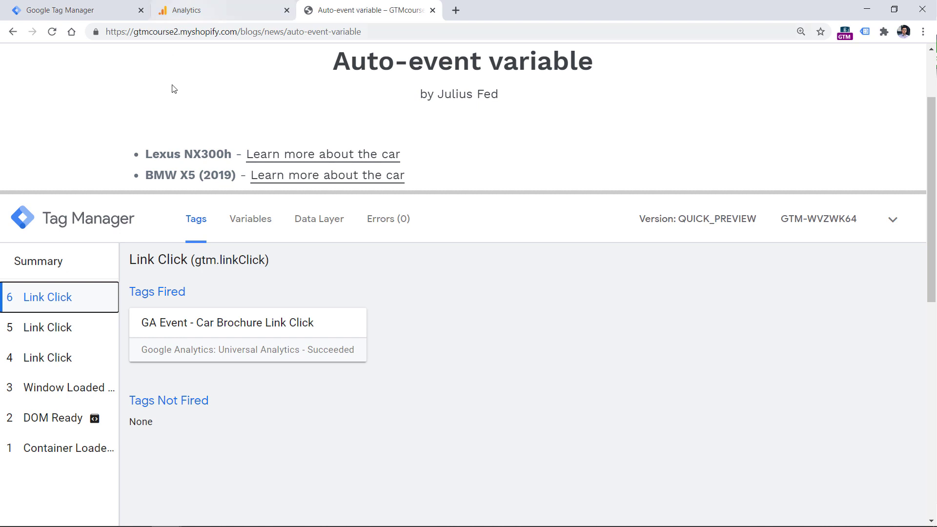
right_click(310, 160)
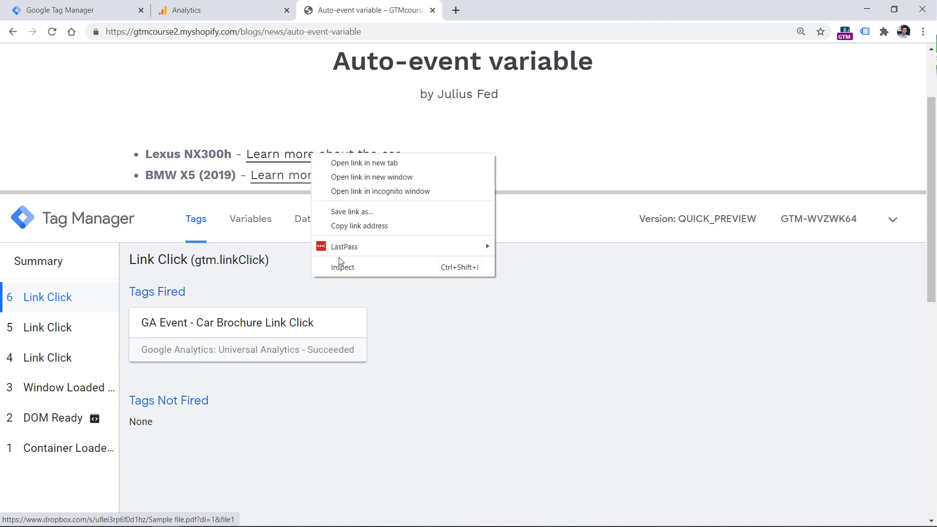
left_click(341, 265)
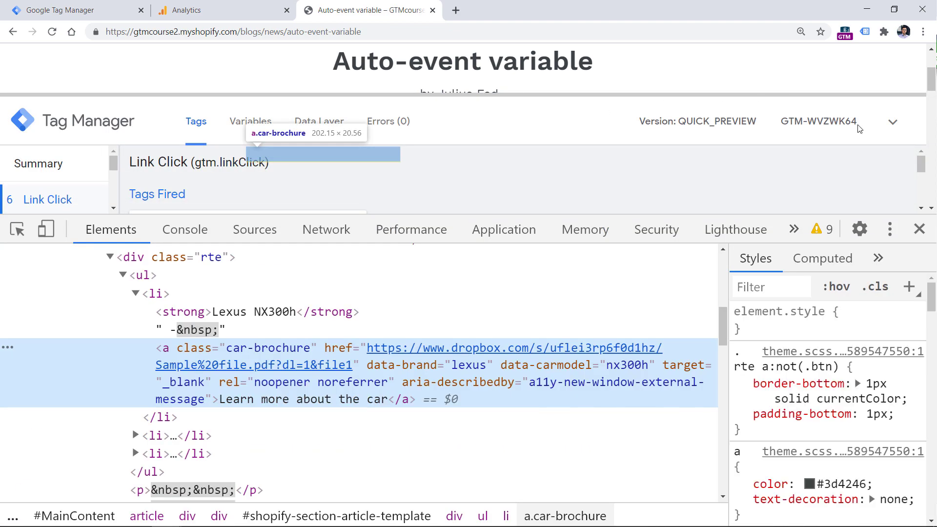
left_click(893, 122)
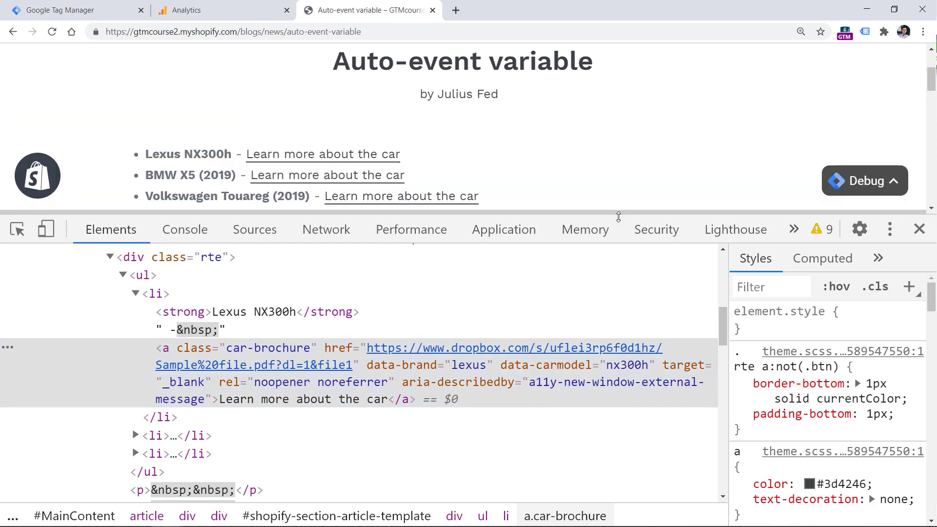